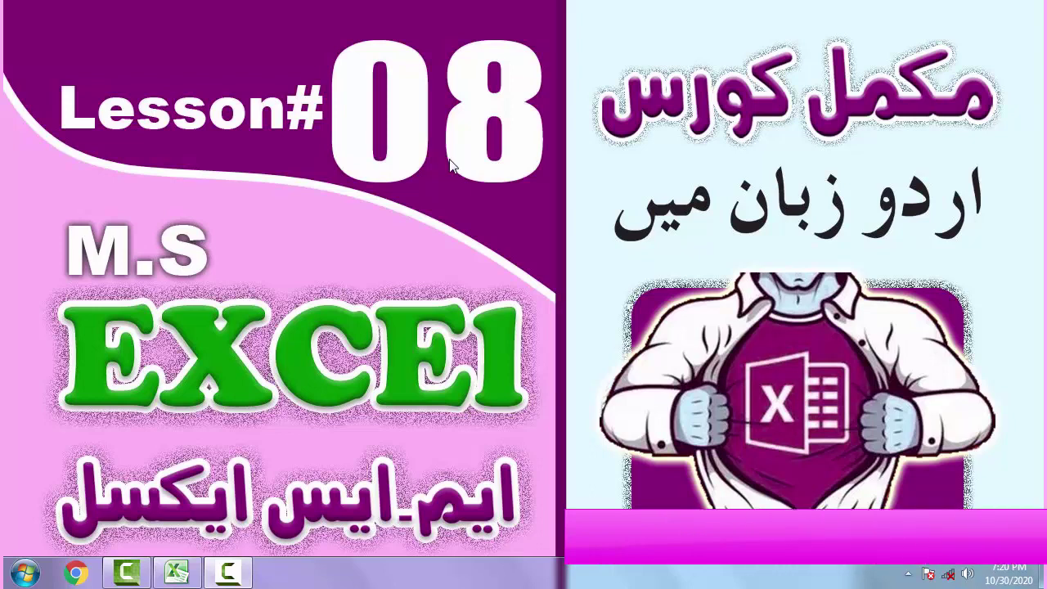
Bring the maximized Book1 workbook, with Mian Studio in B5, to the front
left_click(178, 573)
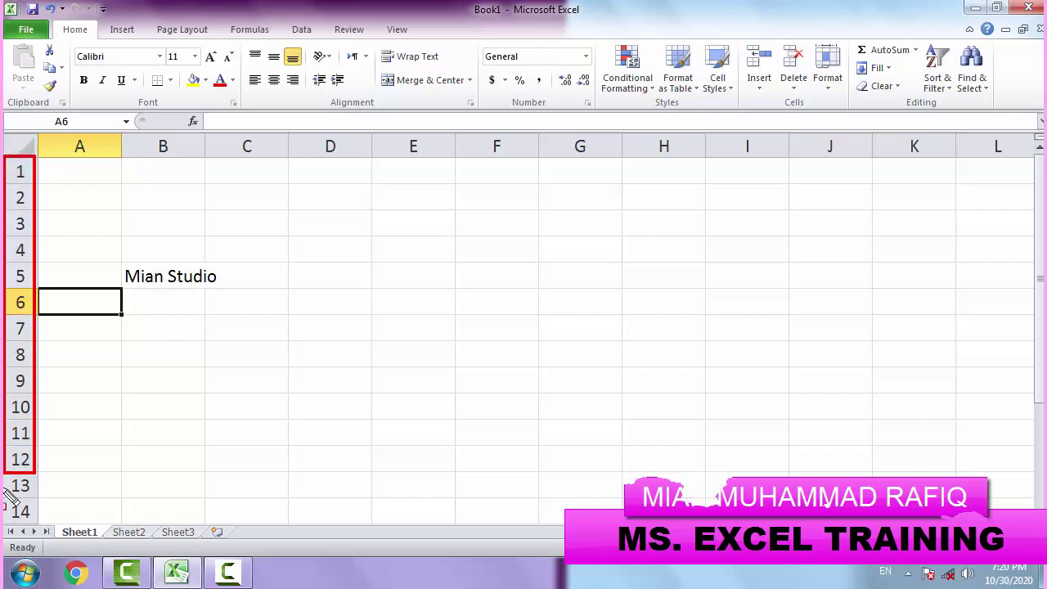
left_click_drag(34, 157, 5, 528)
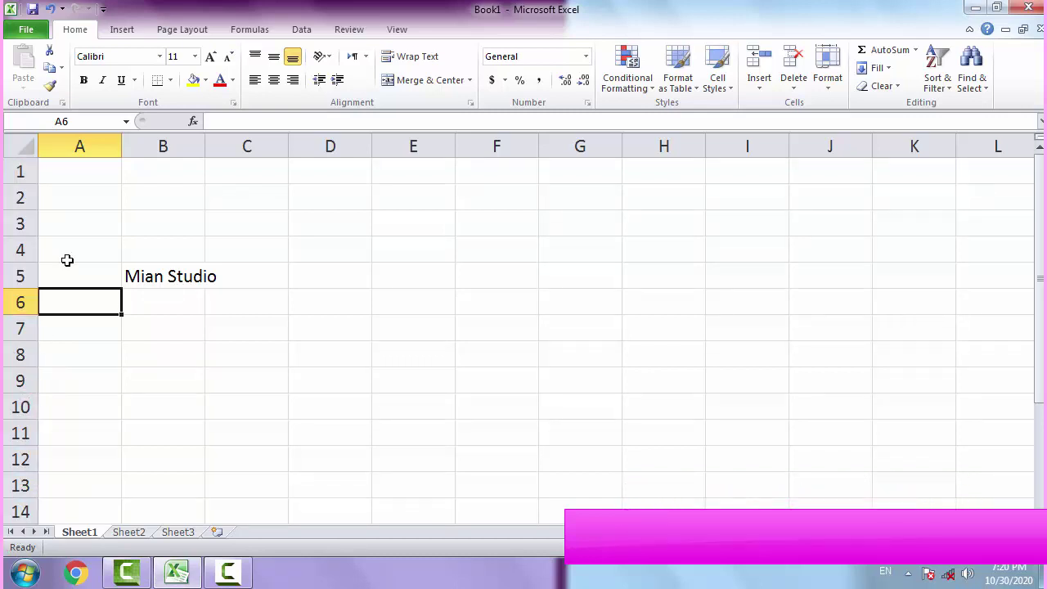
left_click(260, 144)
right_click(259, 145)
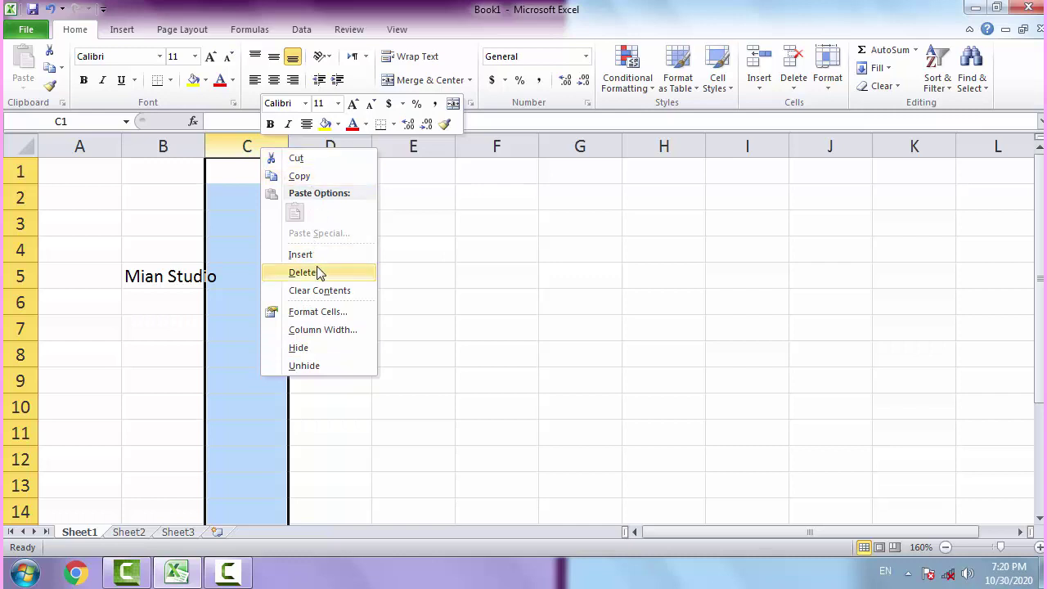
right_click(21, 281)
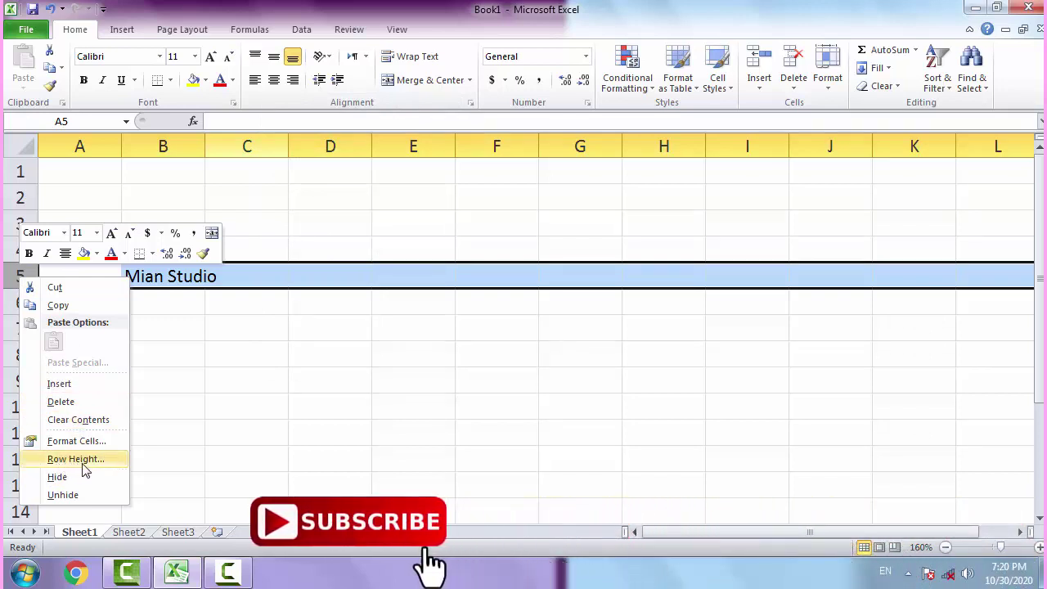
right_click(347, 153)
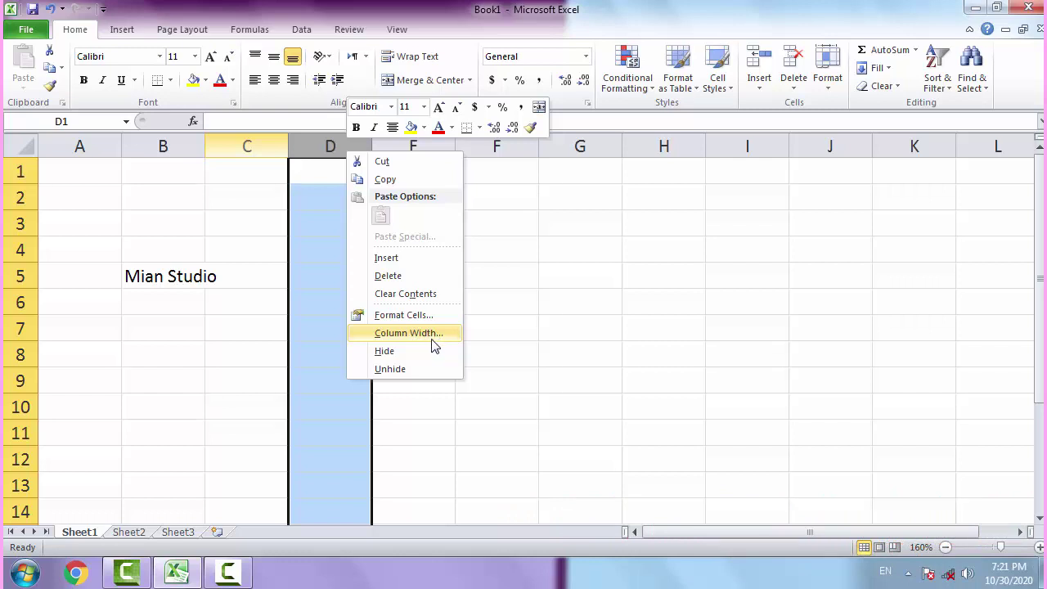
left_click(433, 345)
right_click(22, 356)
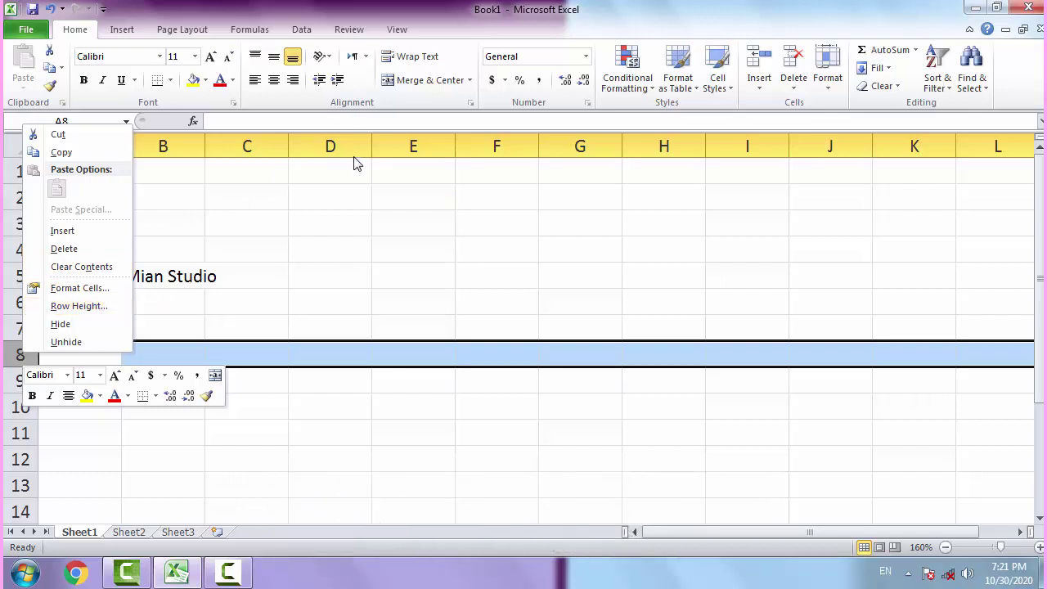
key("Escape")
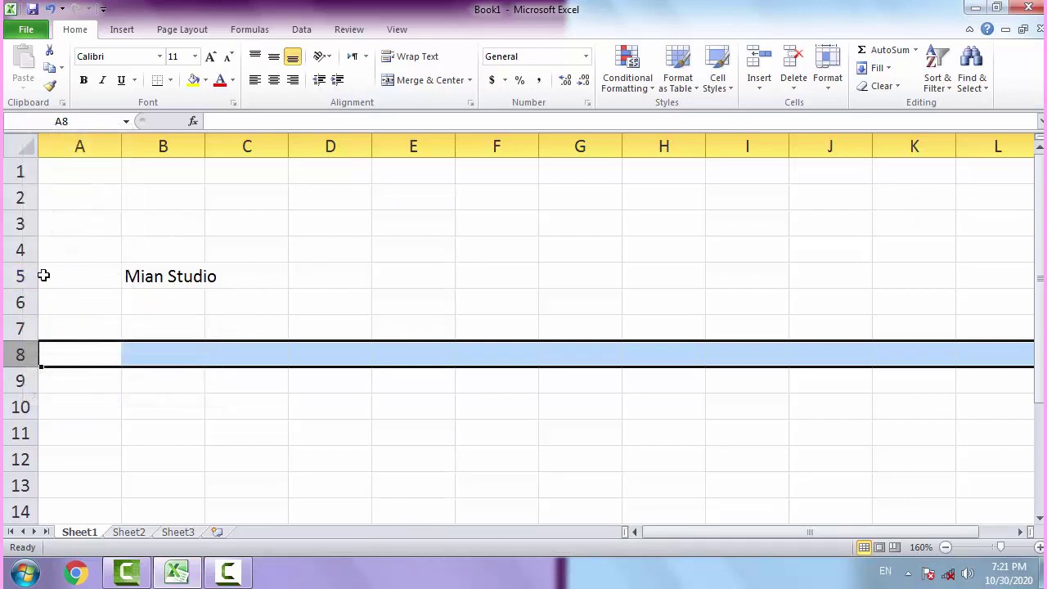
Cut row 5 holding Mian Studio and paste it into row 10
left_click(18, 275)
right_click(24, 278)
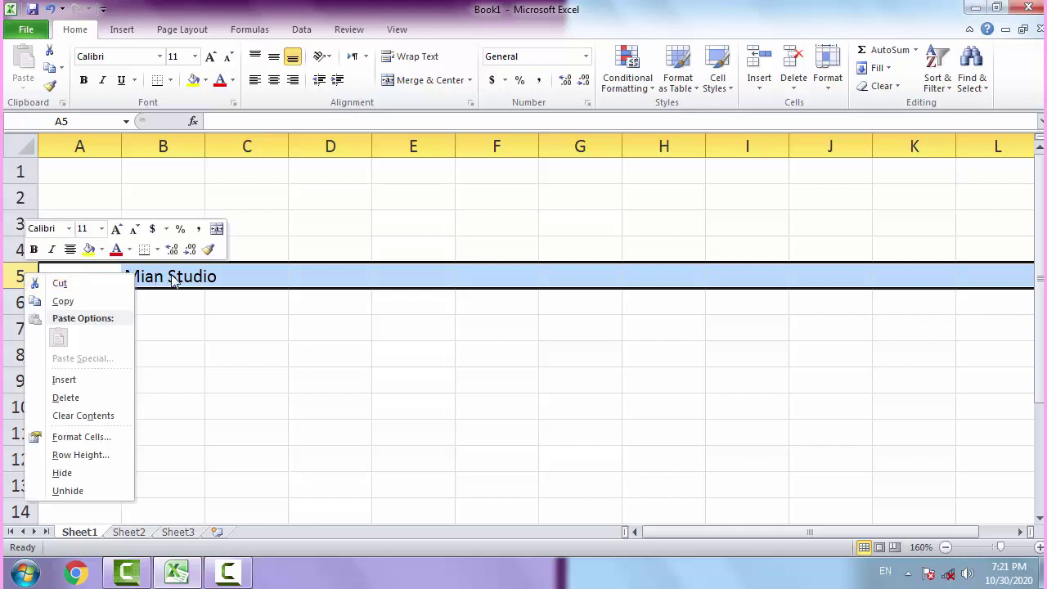
left_click(59, 283)
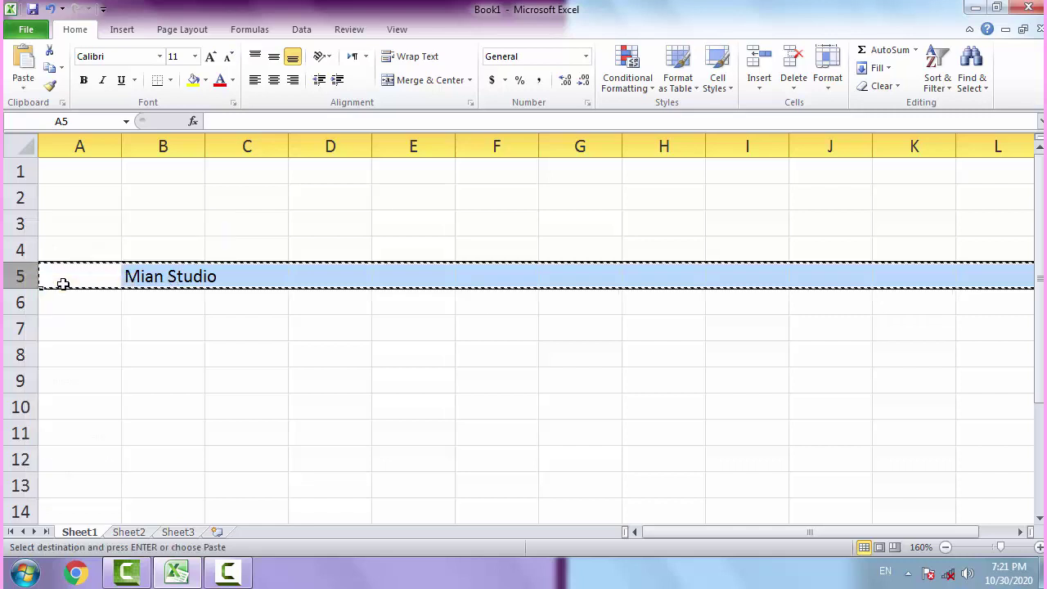
right_click(23, 407)
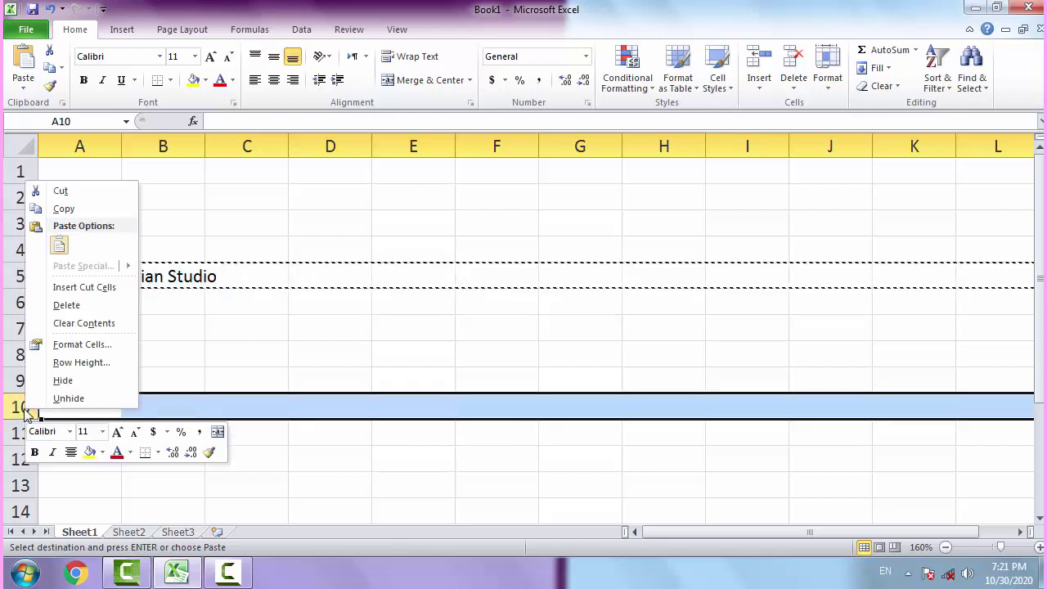
left_click(59, 246)
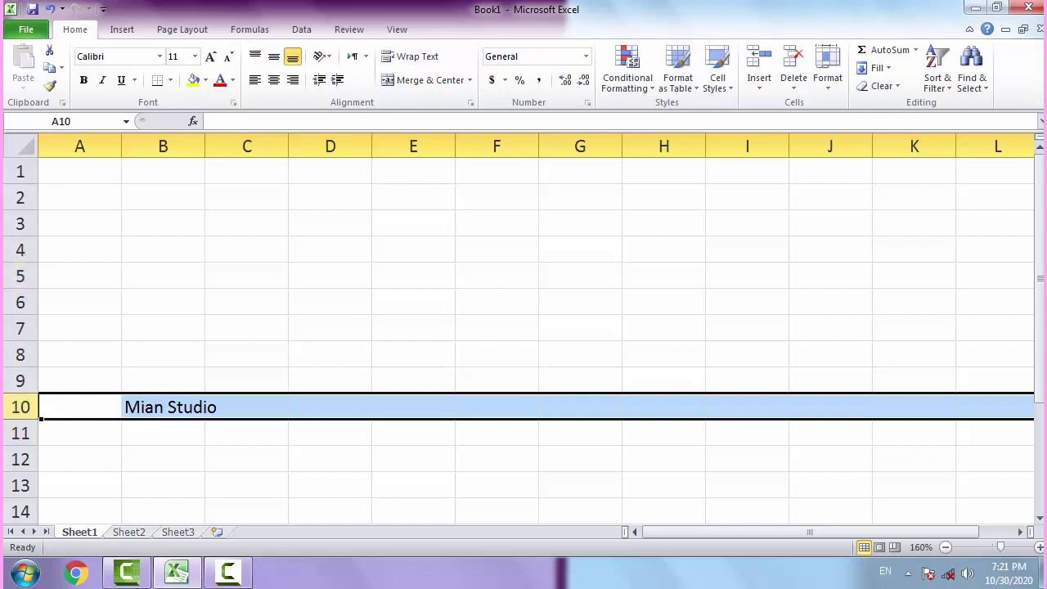
Copy row 10 and paste it into rows 3 and 5
right_click(18, 406)
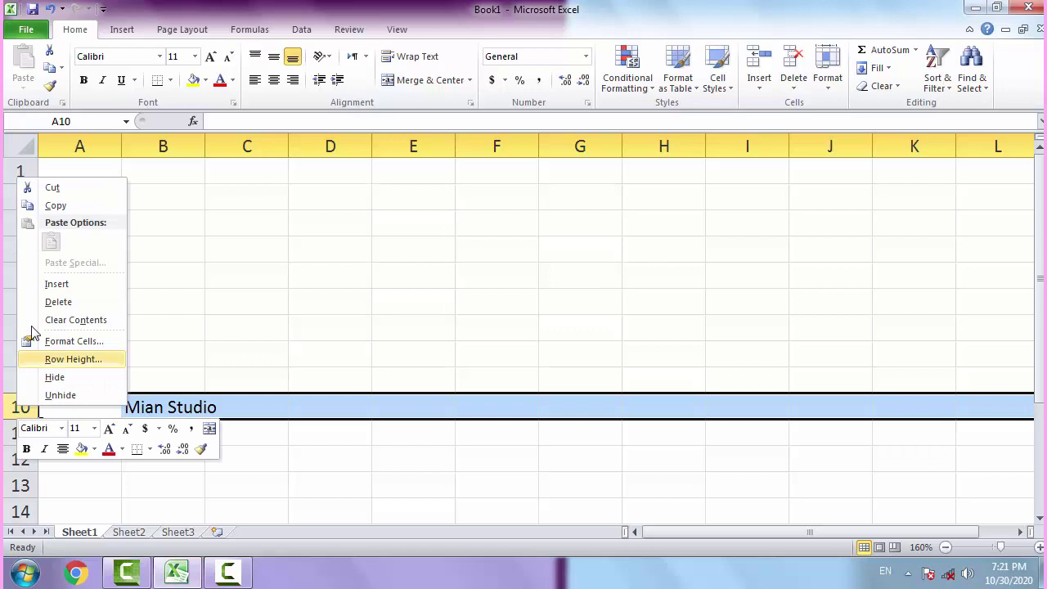
left_click(59, 206)
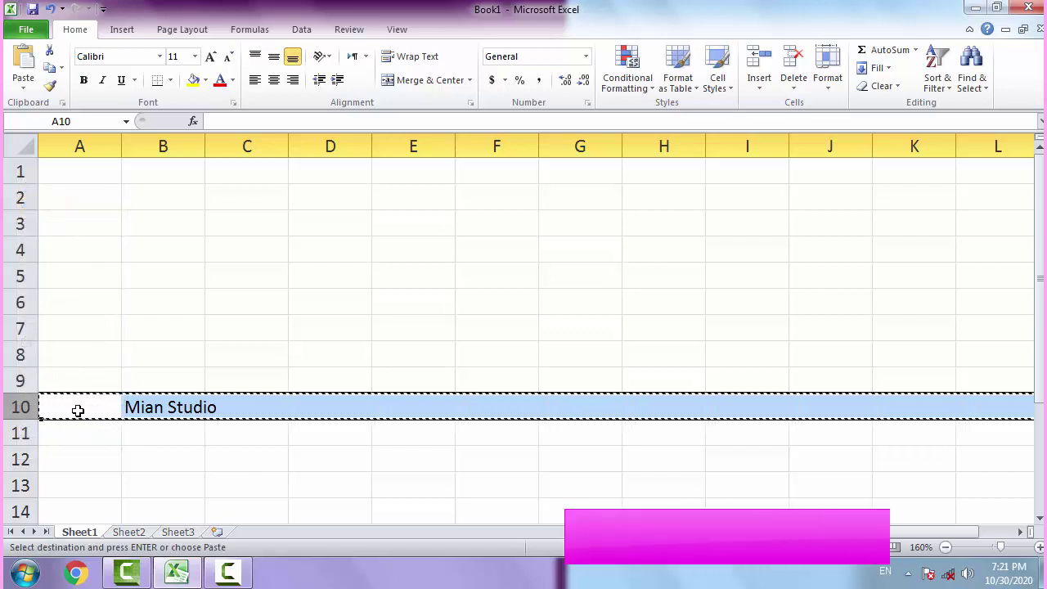
left_click(20, 223)
right_click(21, 223)
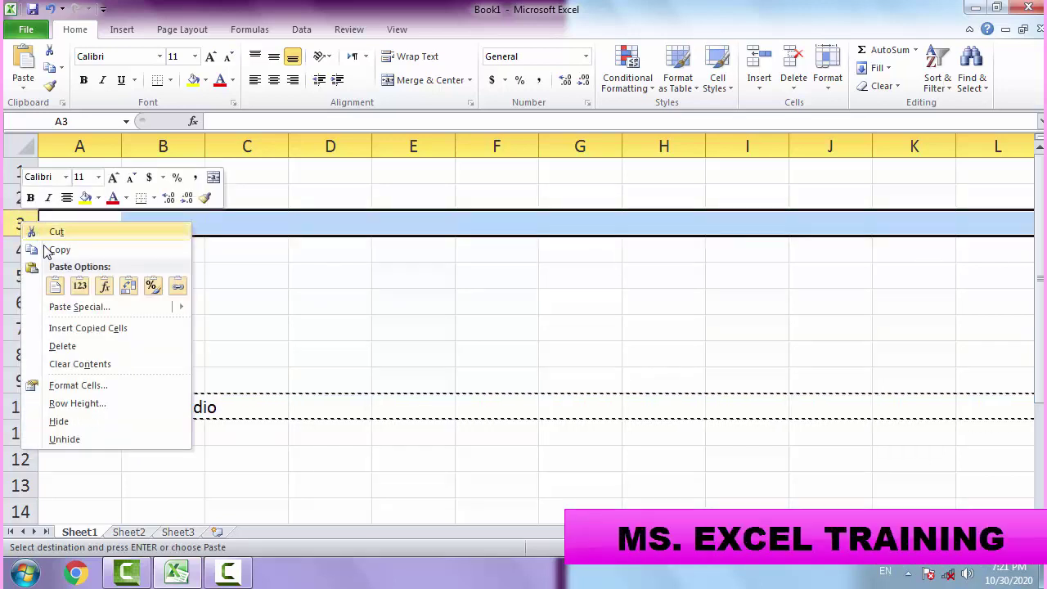
left_click(56, 285)
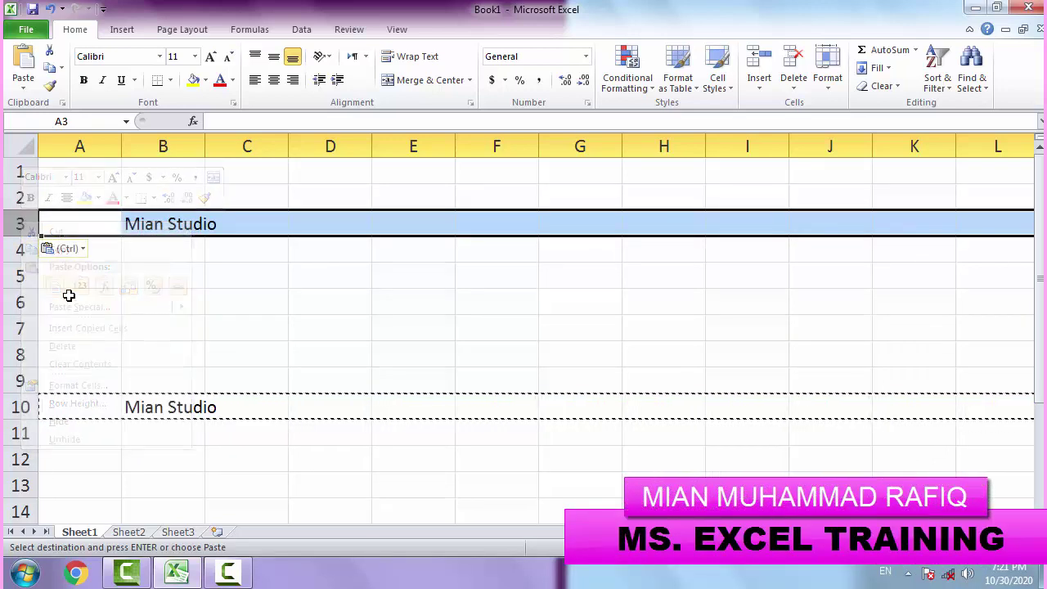
left_click(21, 275)
right_click(21, 275)
left_click(63, 340)
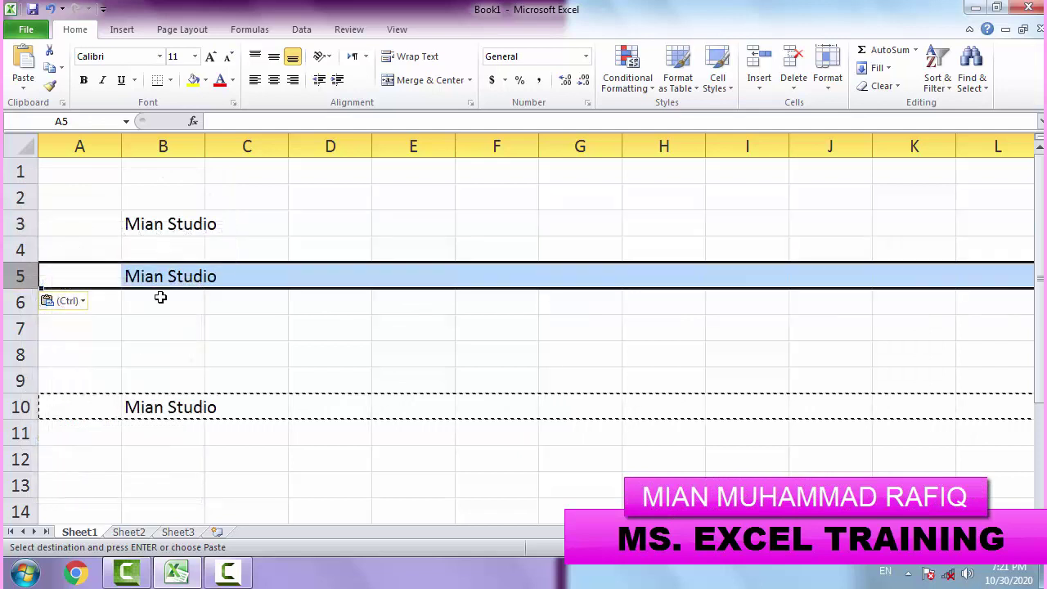
Copy row 10 once more, then cancel the pending copy with Esc
left_click(21, 407)
right_click(20, 406)
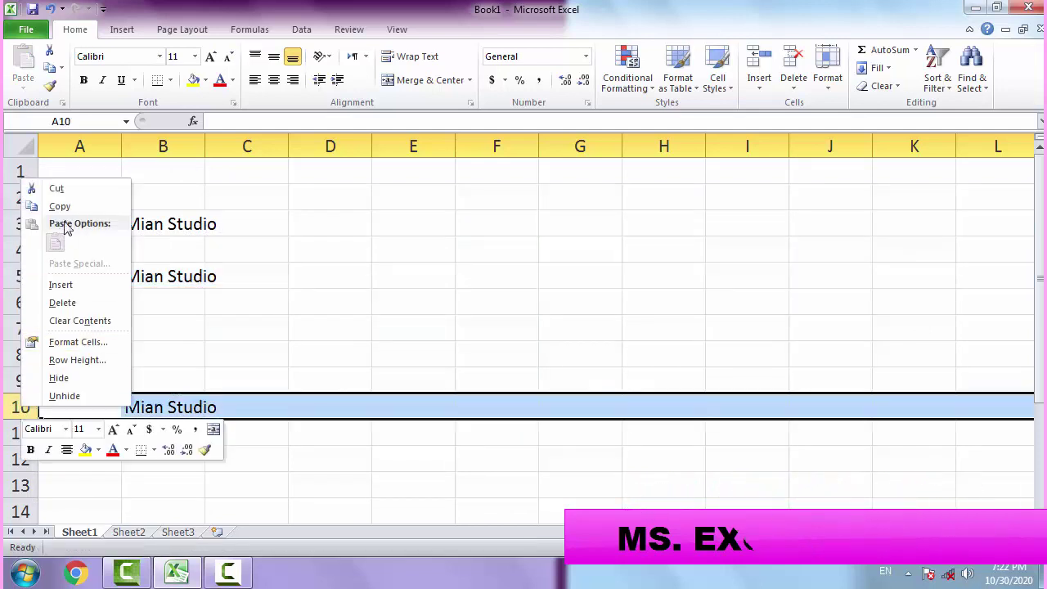
left_click(61, 206)
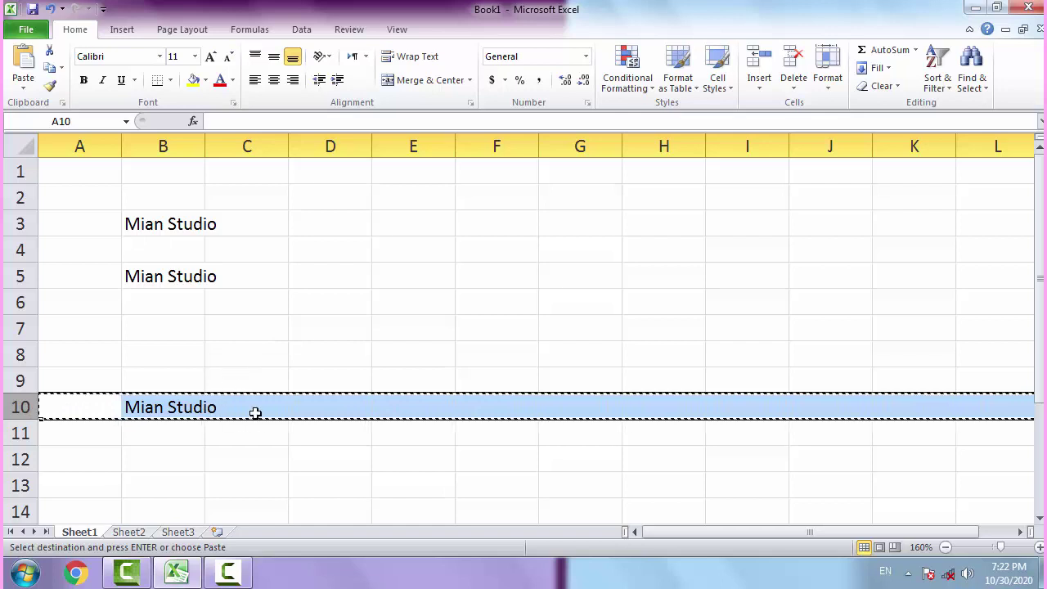
key("Escape")
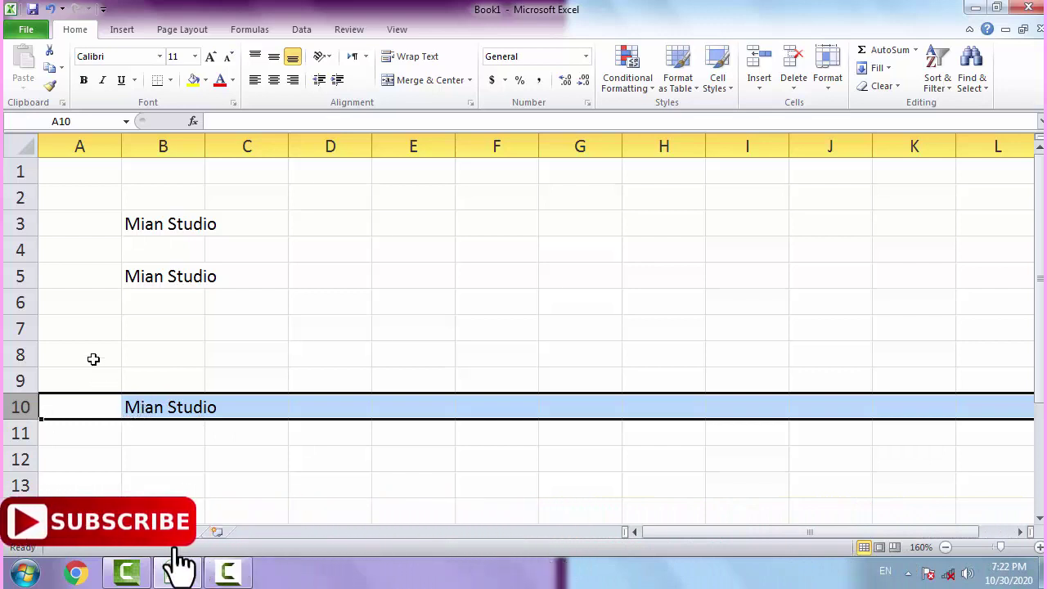
Insert blank rows at row 8 and above row 5
right_click(23, 360)
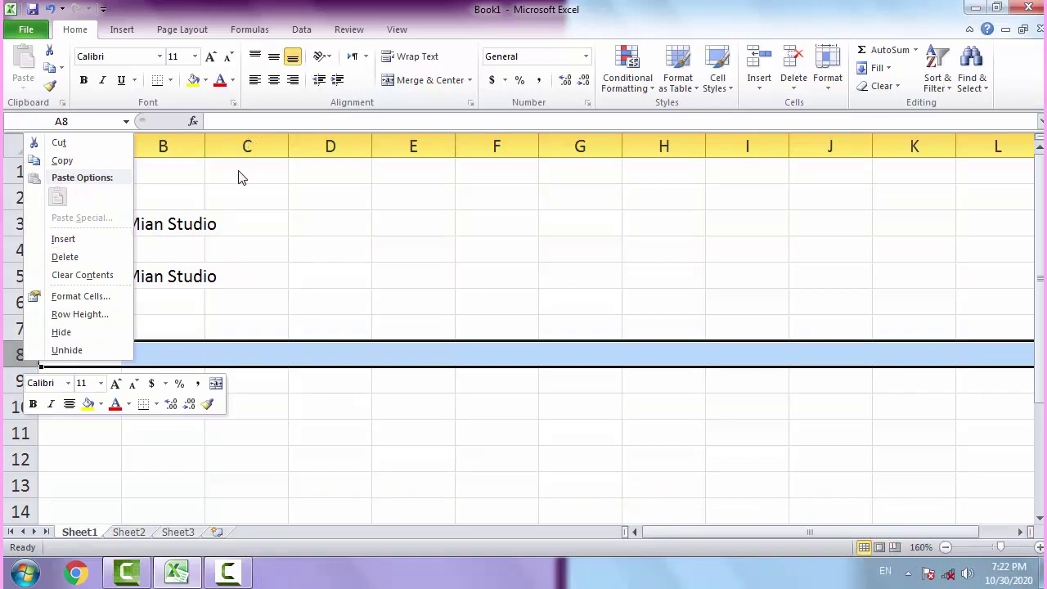
left_click(70, 245)
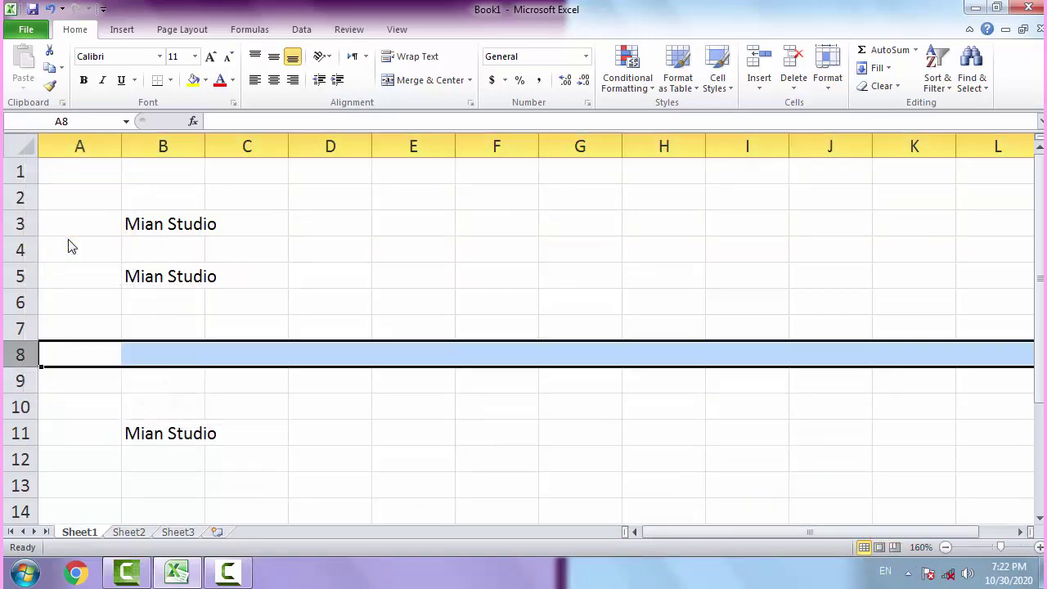
right_click(21, 275)
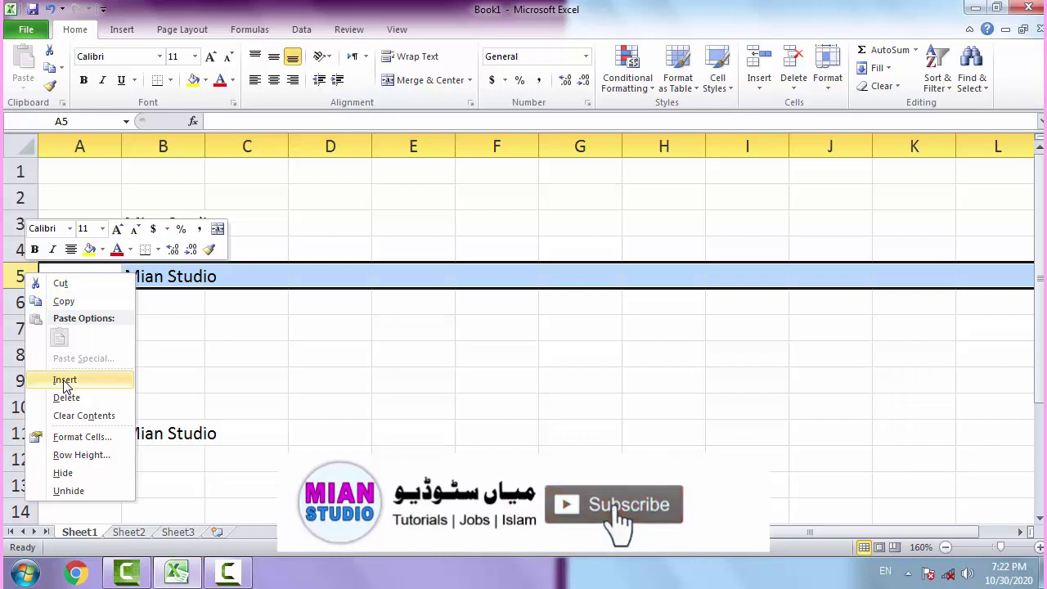
left_click(66, 382)
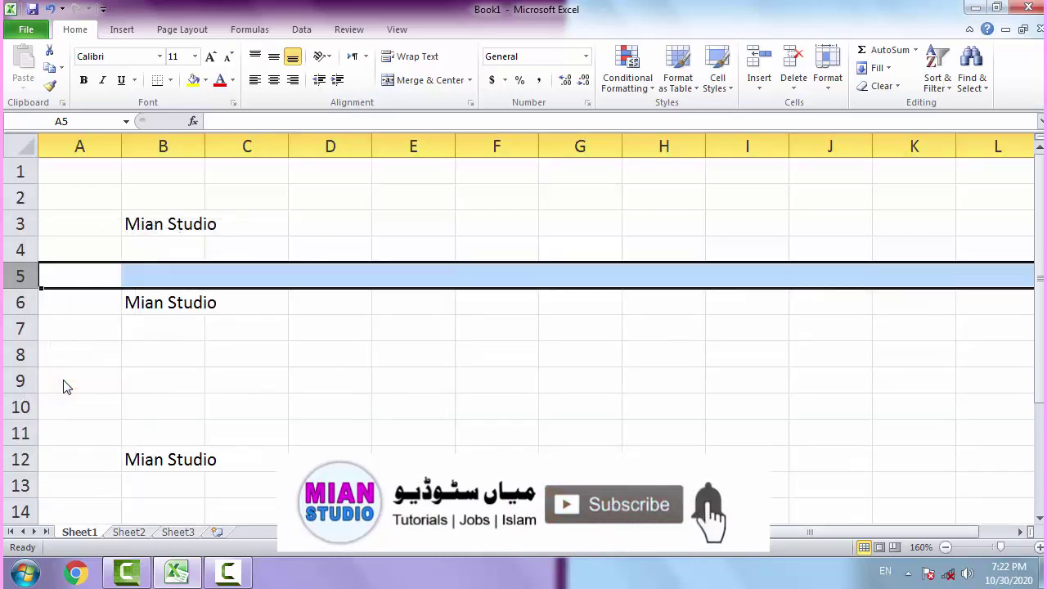
Delete the blank row 5 again and select row 4
right_click(20, 276)
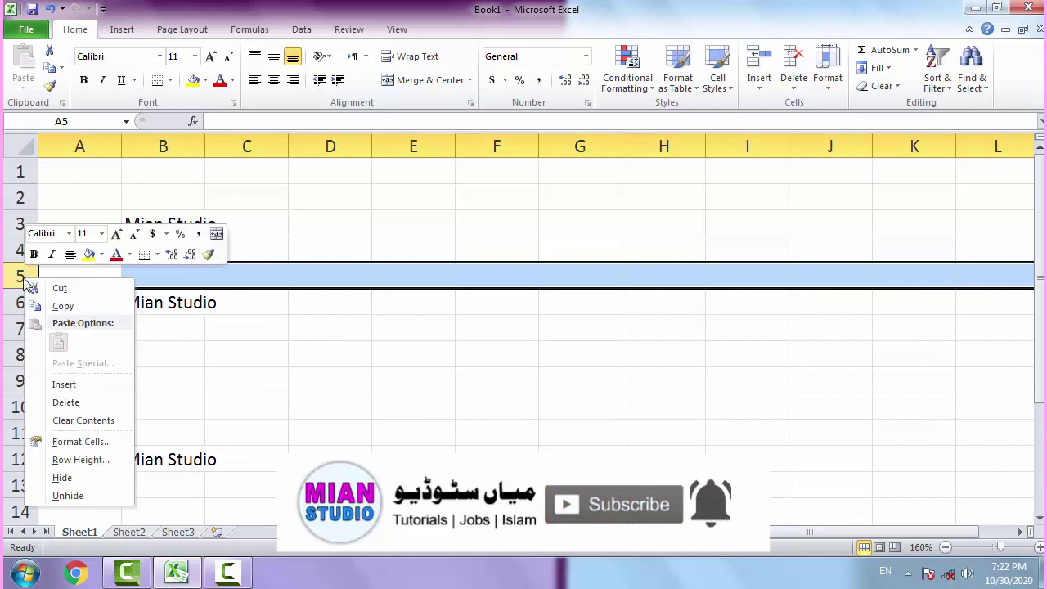
left_click(61, 402)
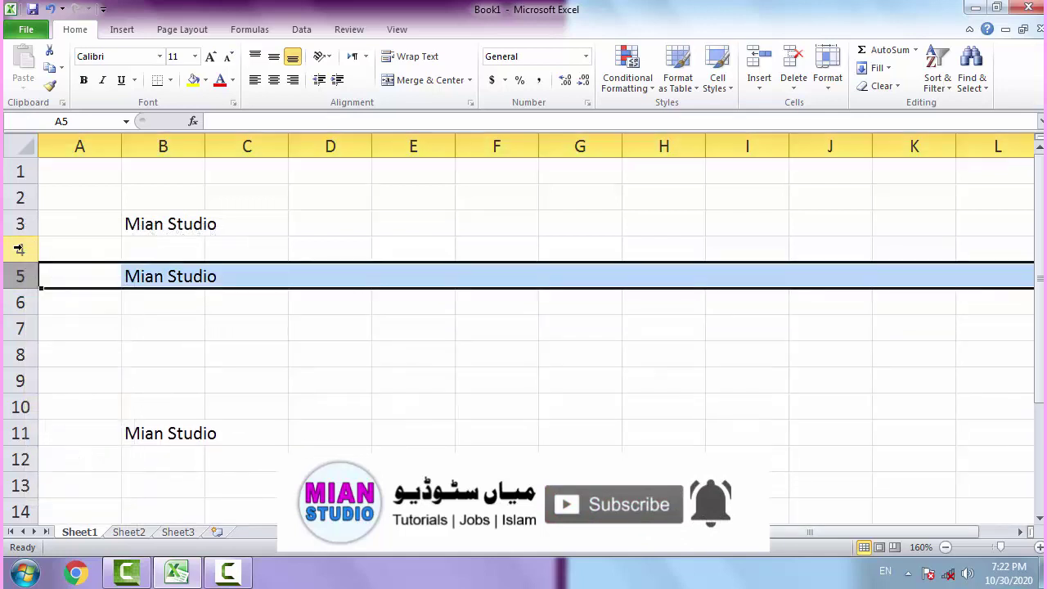
left_click(19, 249)
Delete empty row 4, then insert four blank rows at rows 4–7 and delete them again
right_click(22, 250)
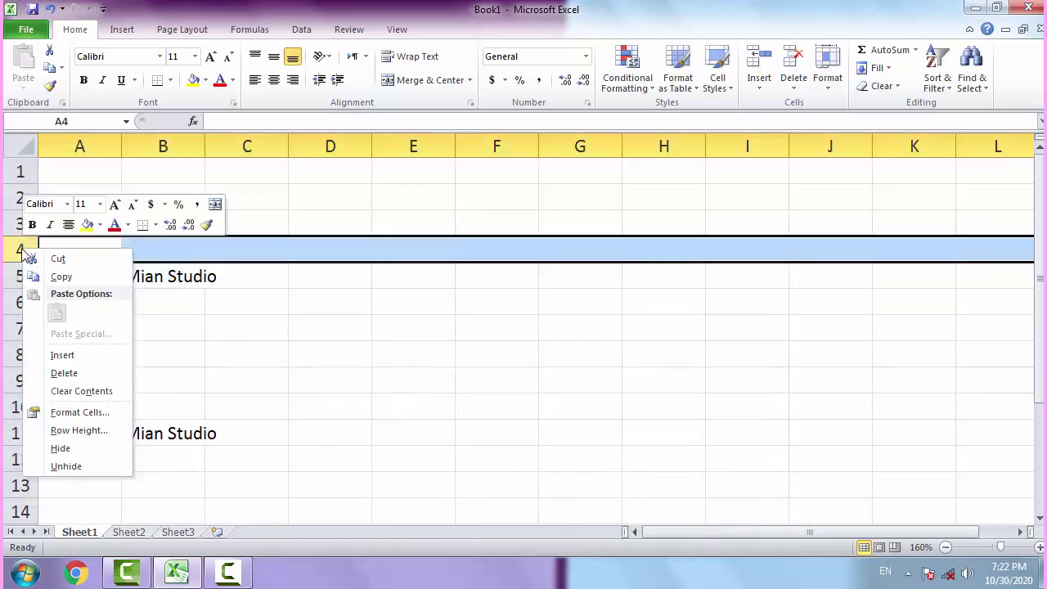
left_click(54, 372)
left_click_drag(12, 262, 22, 327)
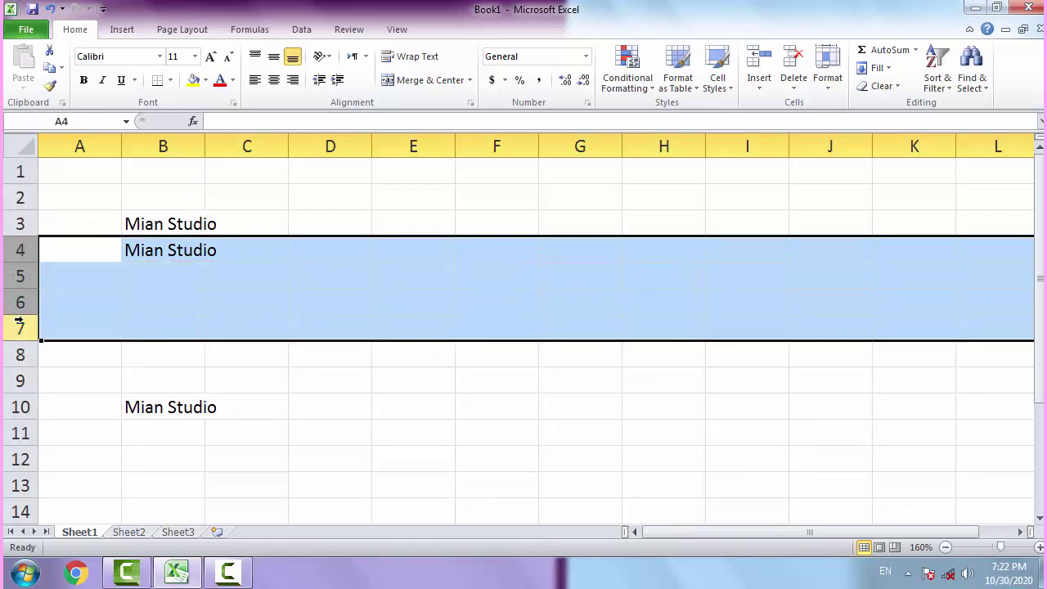
right_click(18, 320)
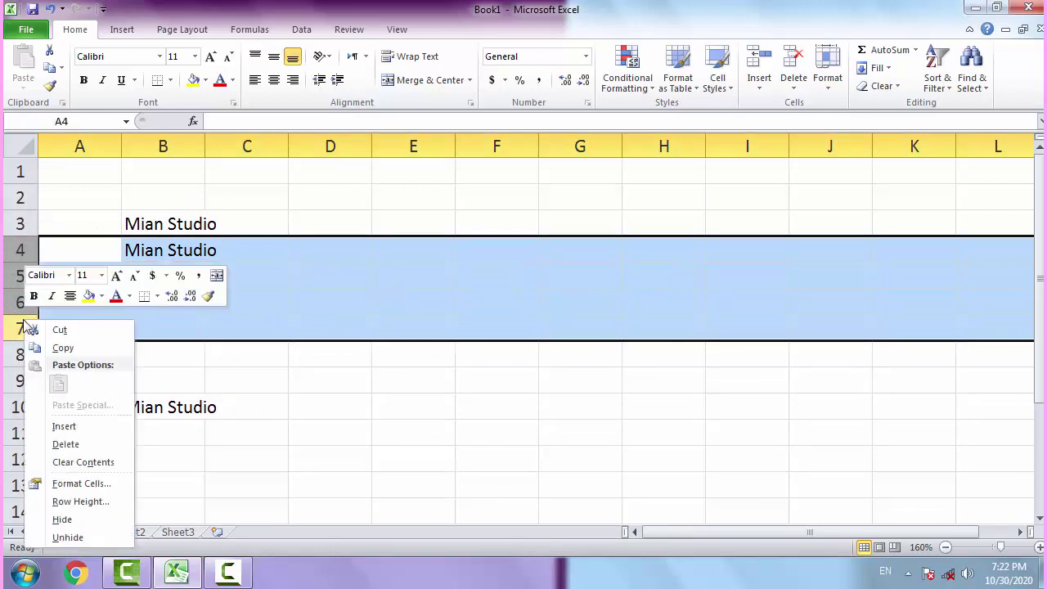
left_click(61, 425)
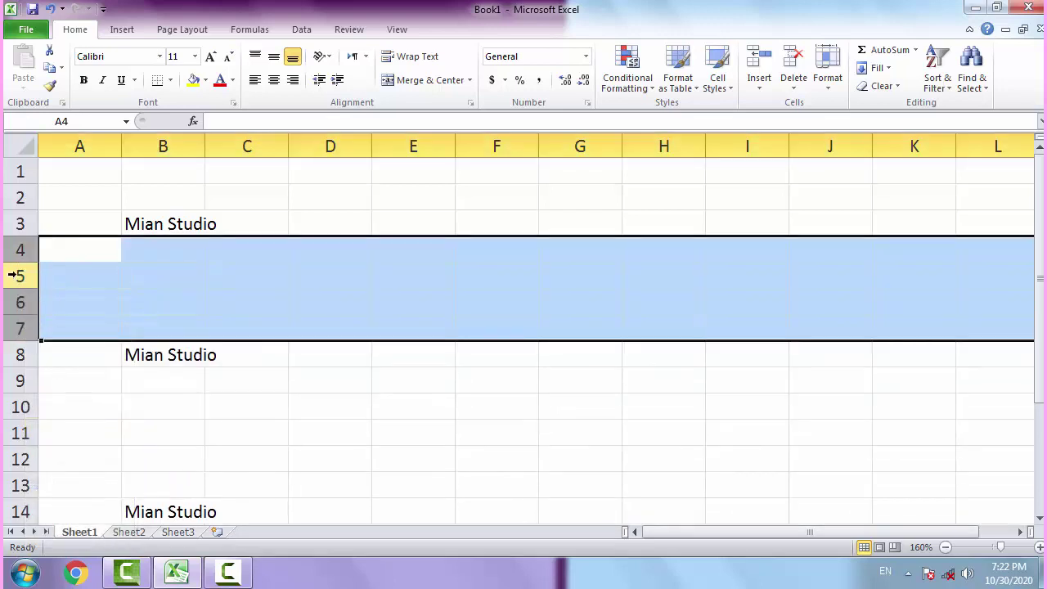
right_click(17, 276)
left_click(42, 399)
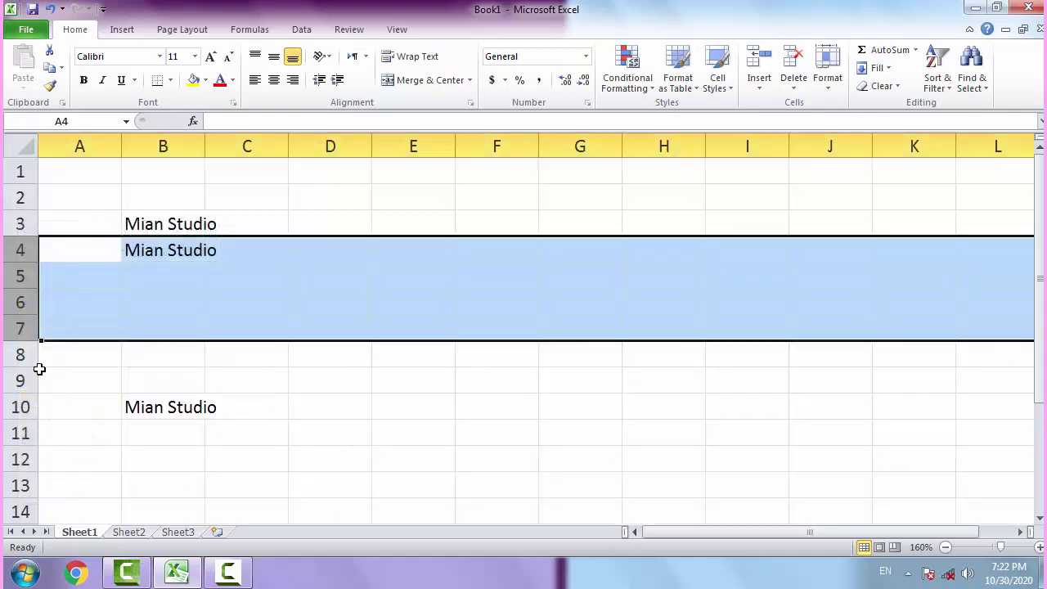
left_click(139, 279)
Clear the contents of row 4, then of rows 3 through 11
left_click(23, 249)
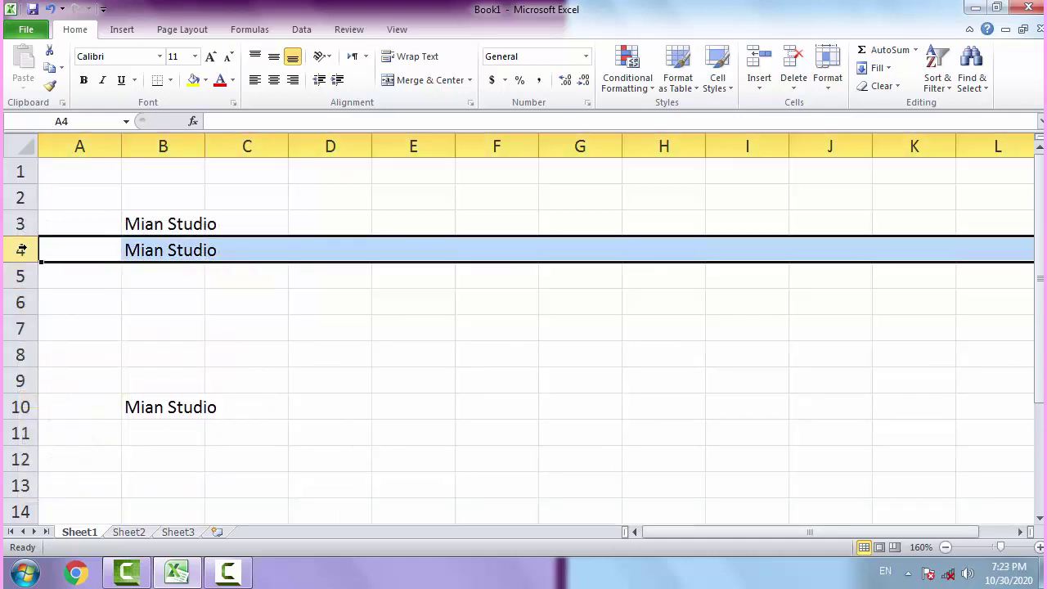
right_click(21, 250)
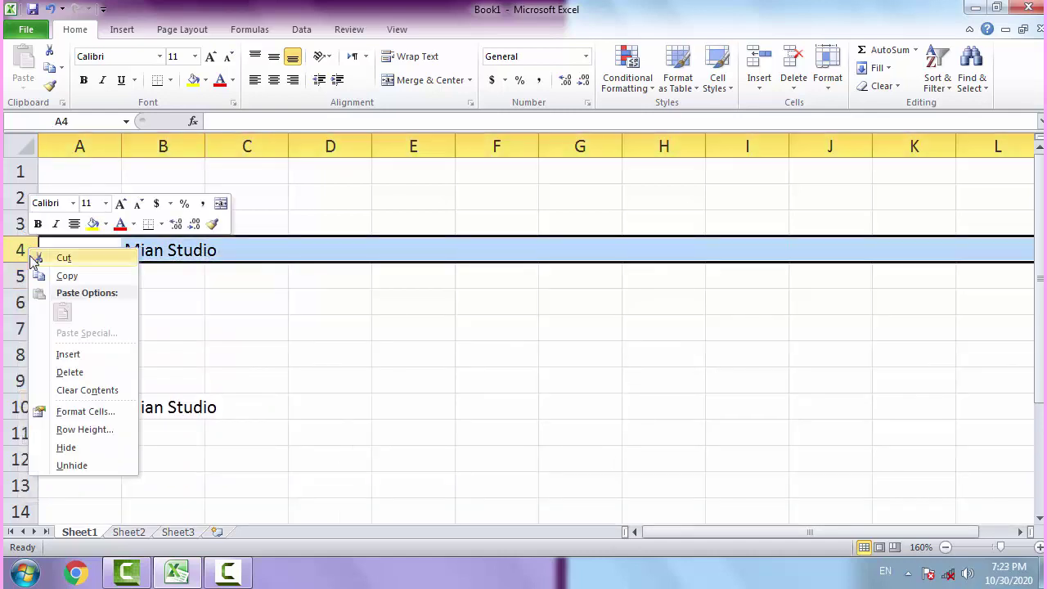
left_click(86, 390)
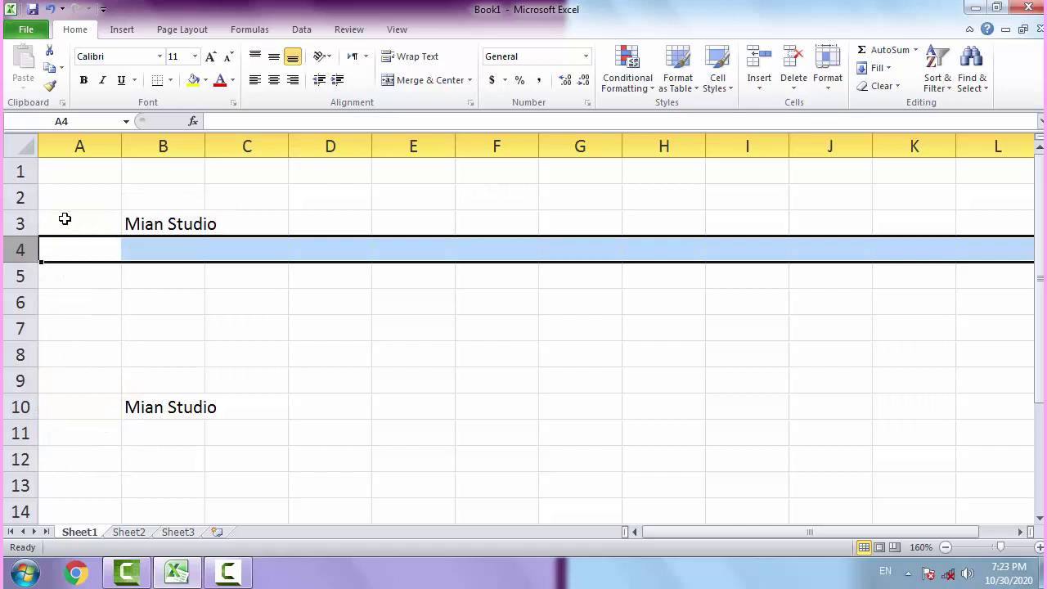
left_click_drag(20, 223, 20, 433)
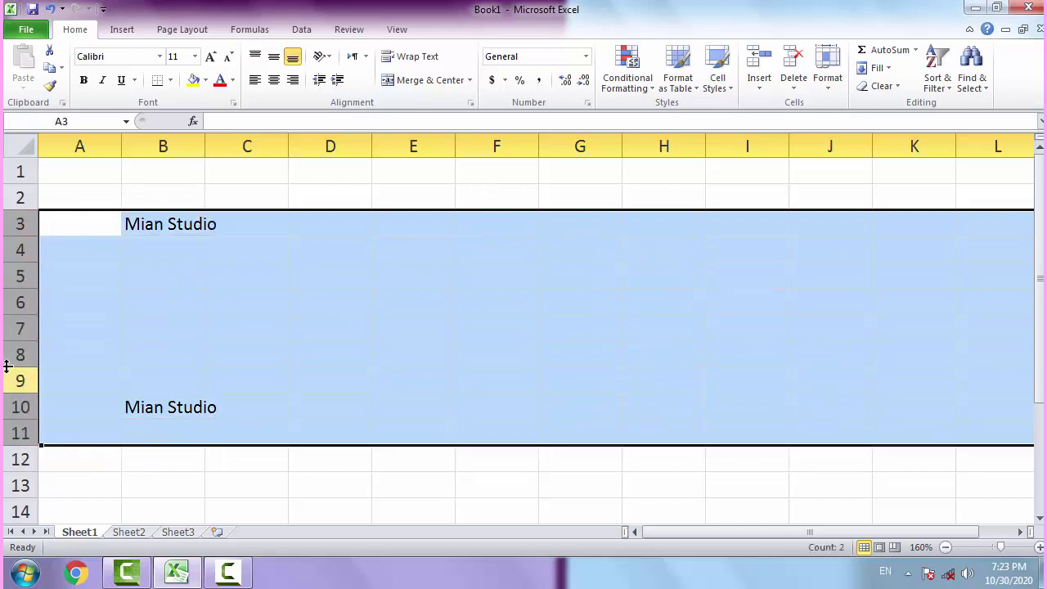
right_click(23, 277)
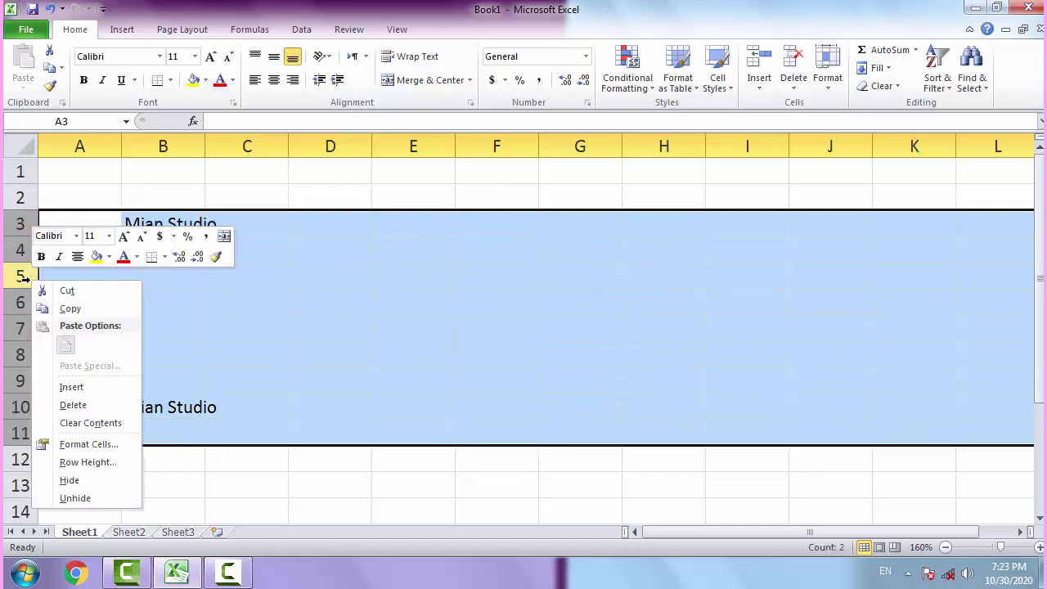
left_click(82, 424)
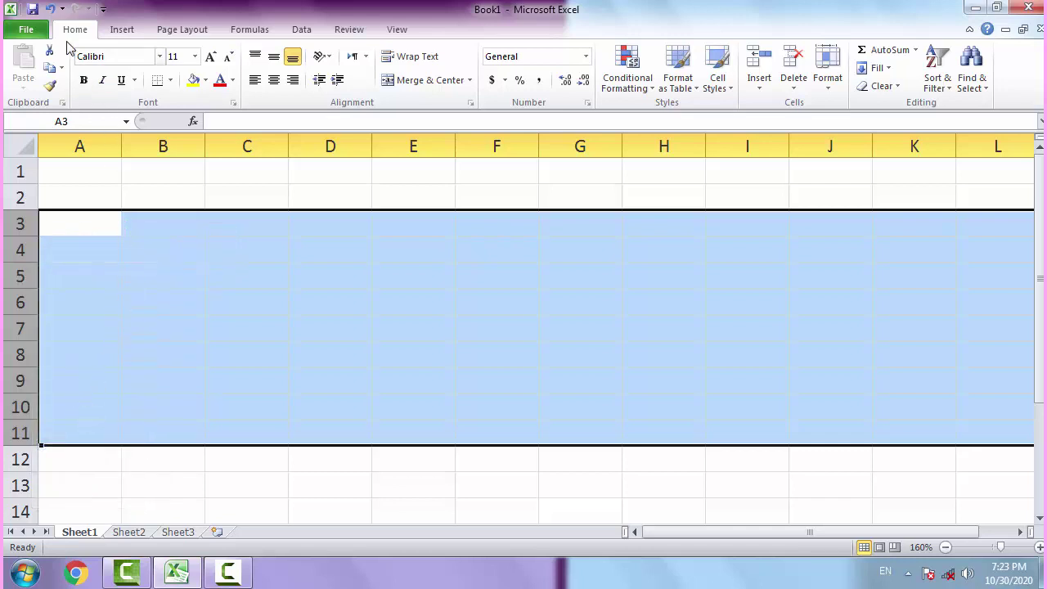
Undo both clears to restore Mian Studio in B3, B4 and B10, then select B3
left_click(50, 8)
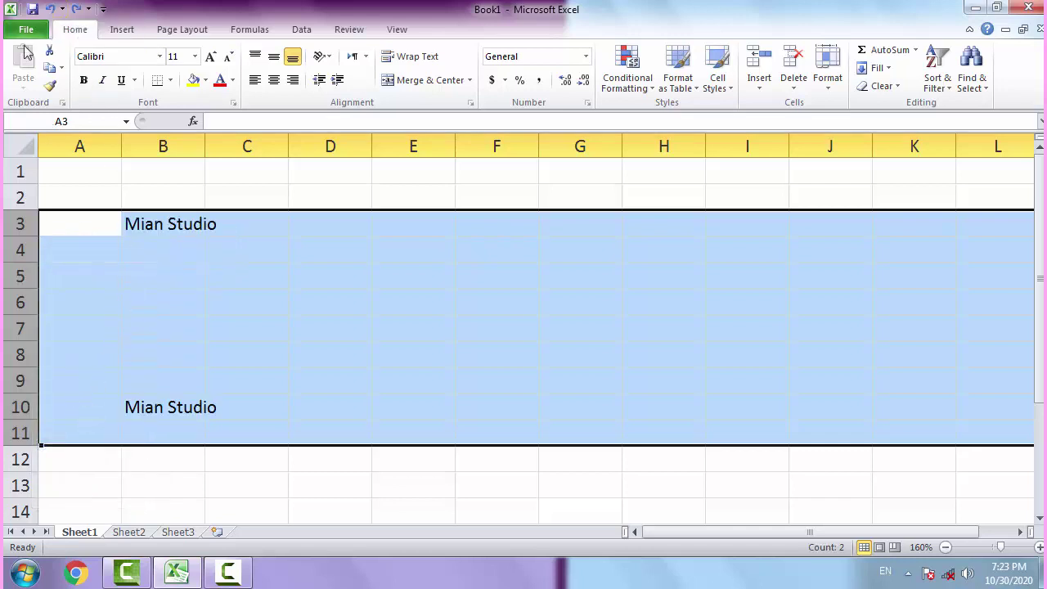
left_click(49, 8)
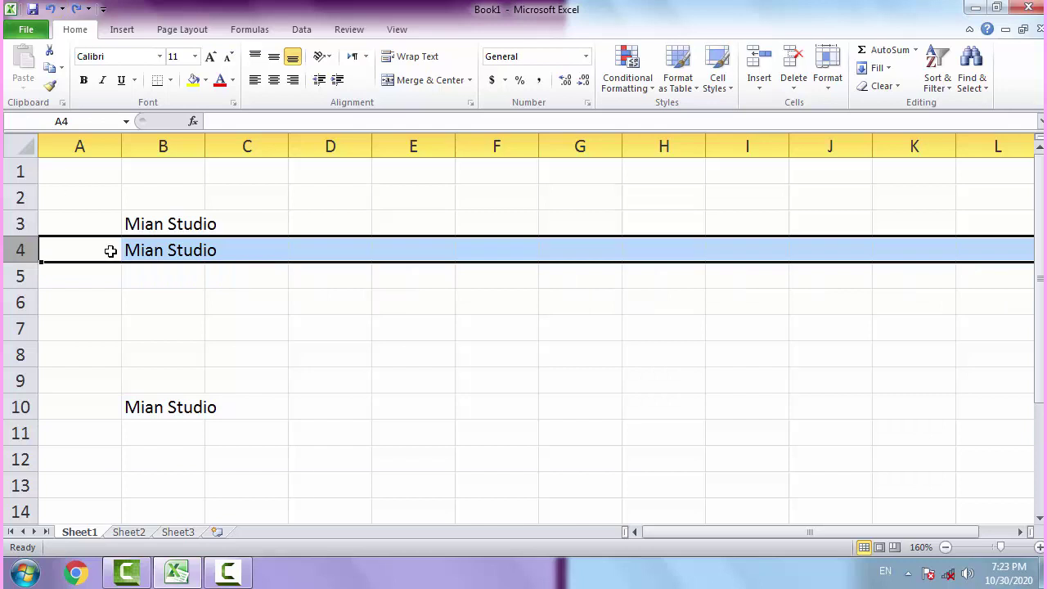
right_click(18, 252)
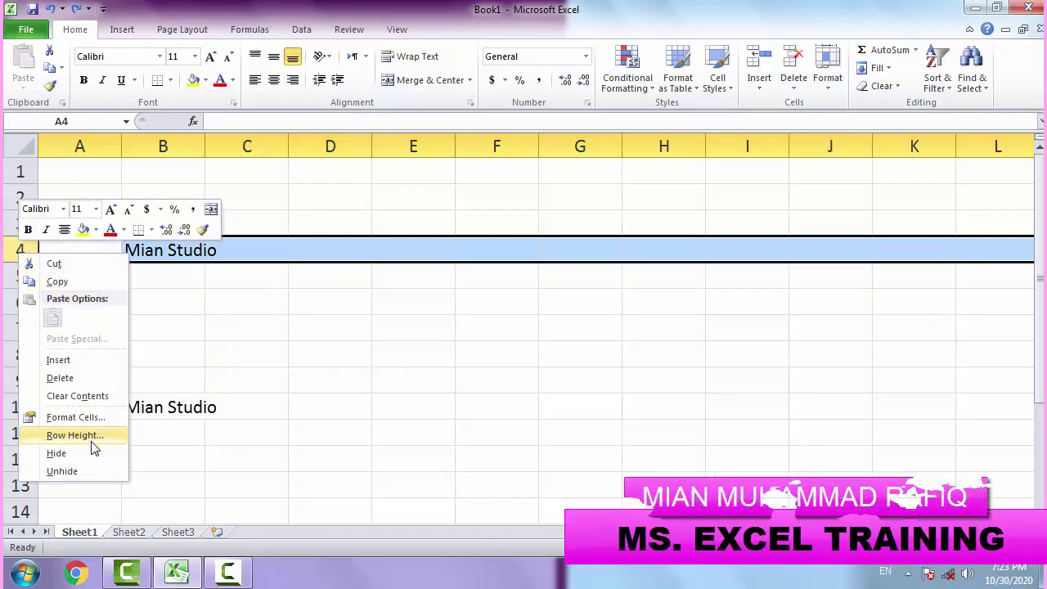
left_click(308, 348)
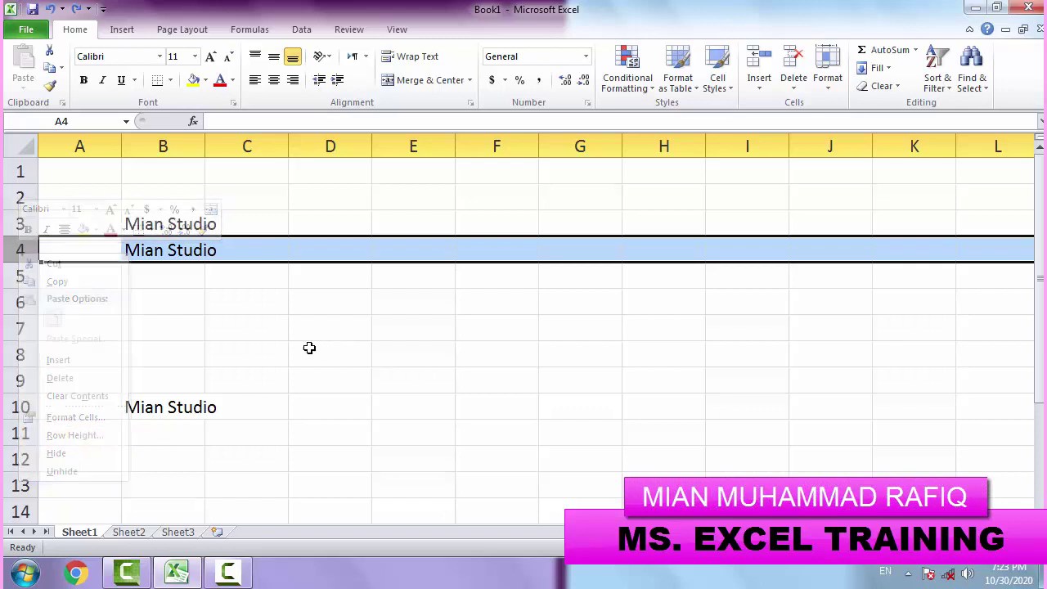
left_click(173, 292)
left_click(175, 235)
left_click(172, 225)
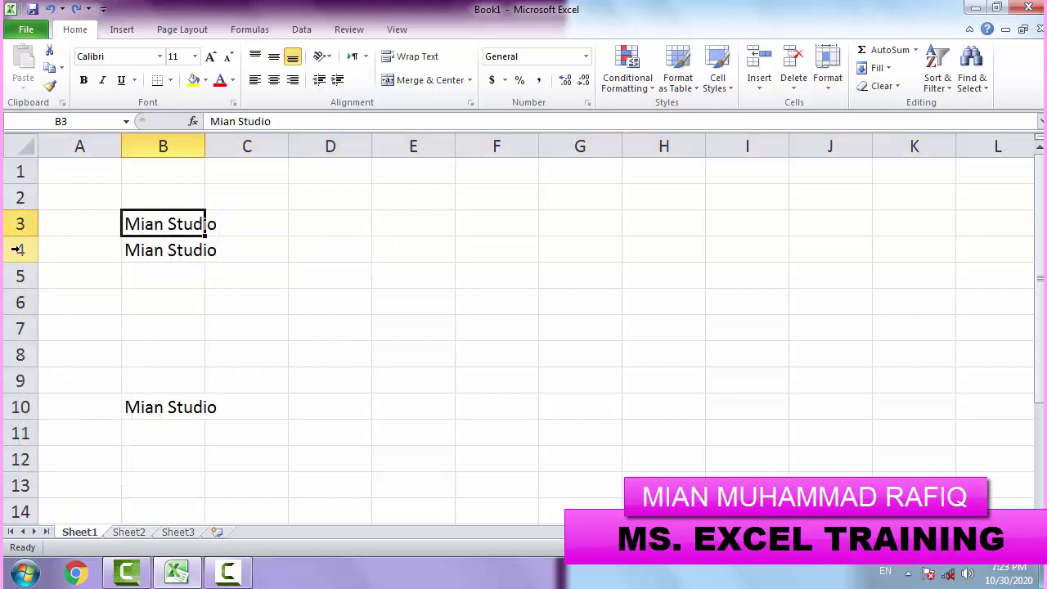
Drag row 3's border taller and shorter, finally leaving it at standard height
left_click_drag(18, 237, 20, 338)
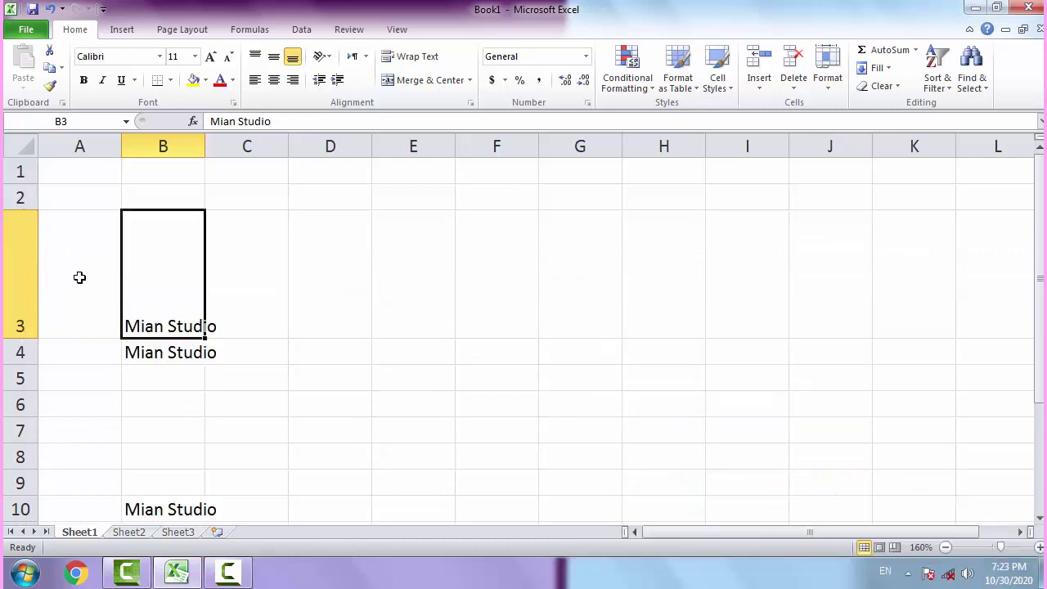
mouse_move(22, 338)
left_mouse_down()
mouse_move(24, 245)
mouse_move(15, 315)
mouse_move(18, 295)
left_mouse_up()
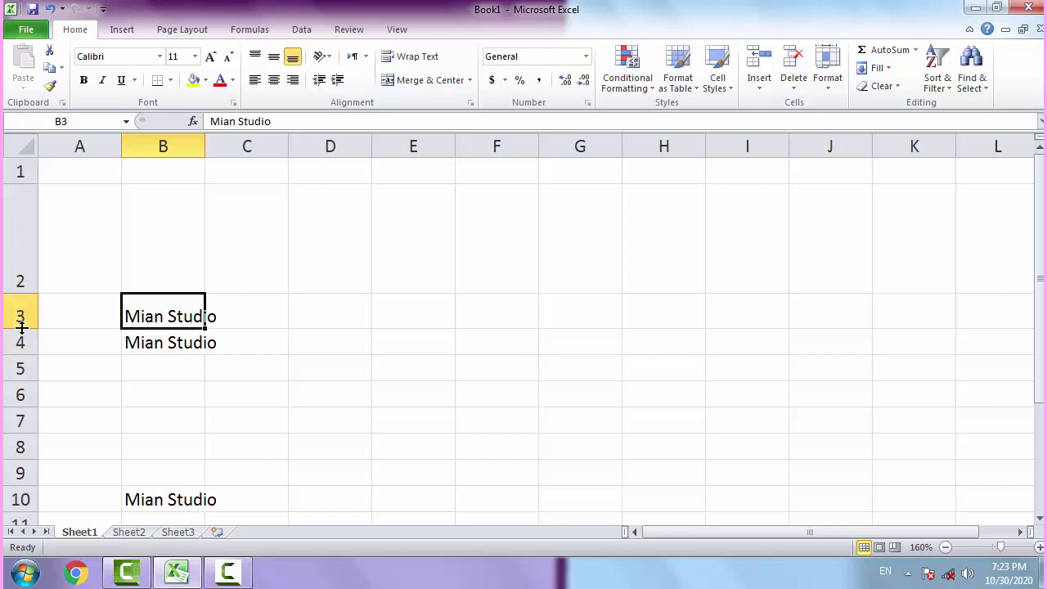
left_click_drag(22, 326, 21, 362)
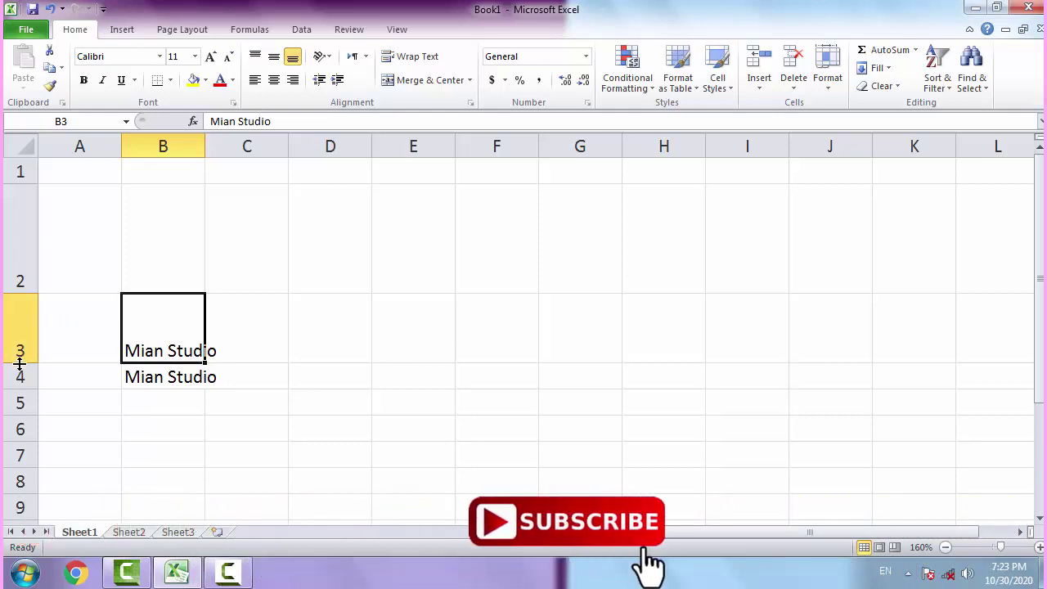
left_click_drag(21, 362, 20, 320)
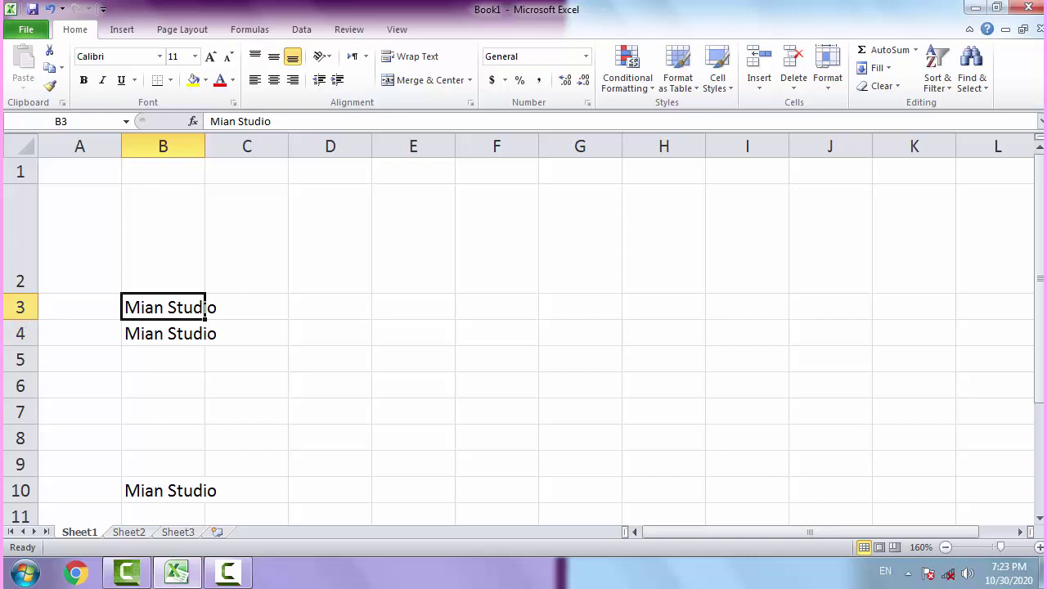
Set row 3's height to 25 in the Row Height dialog
right_click(20, 307)
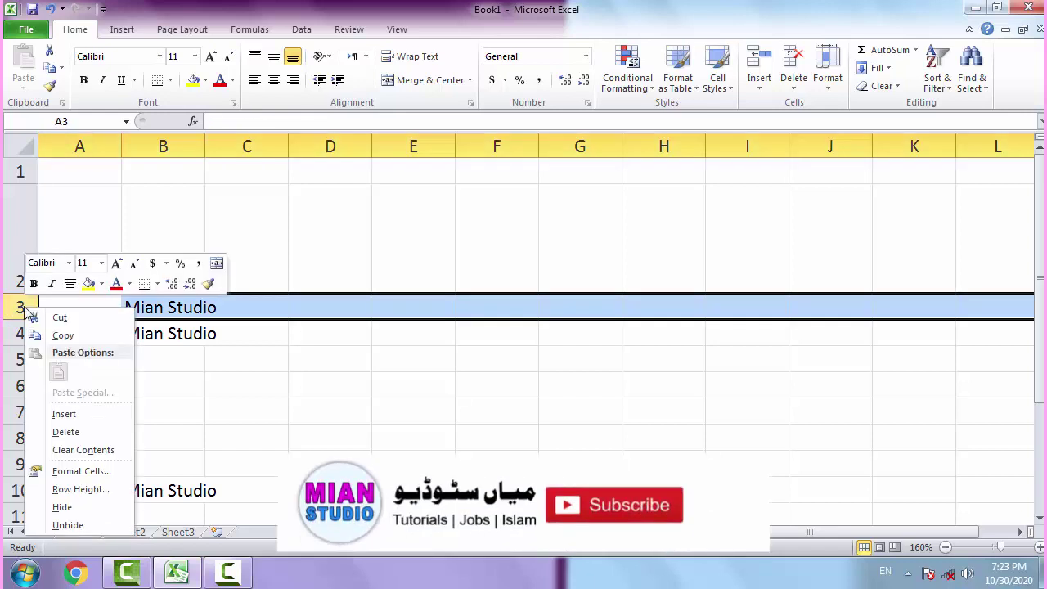
left_click(90, 490)
left_click_drag(84, 456, 454, 292)
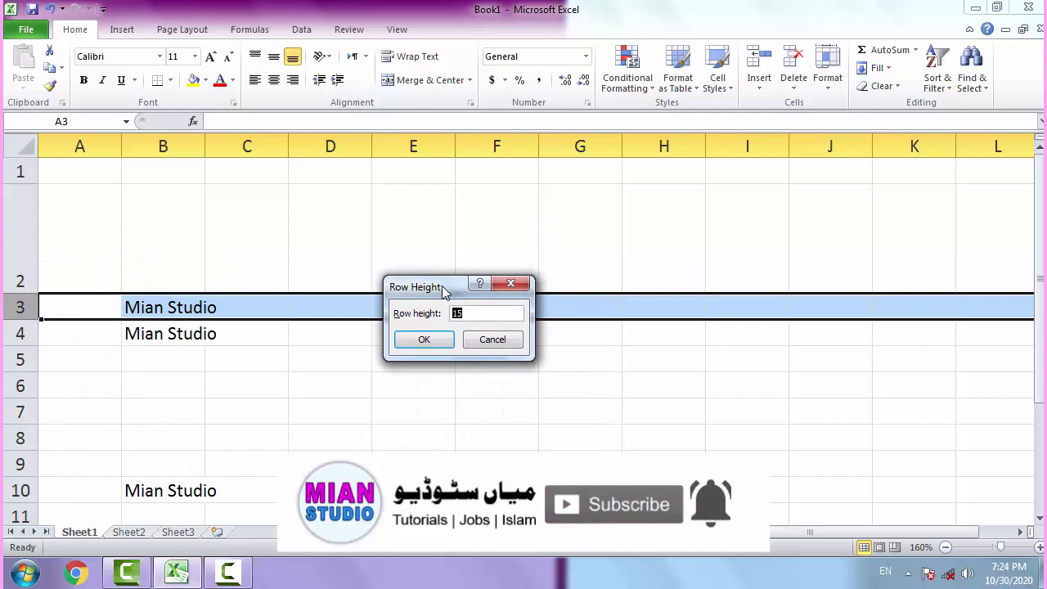
left_click_drag(425, 288, 360, 320)
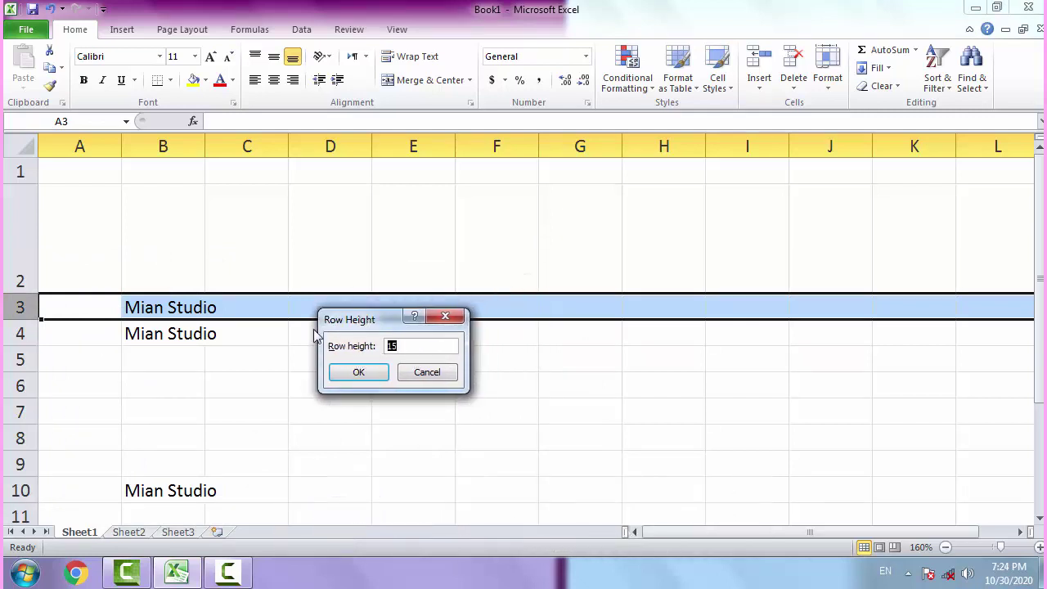
left_click(372, 379)
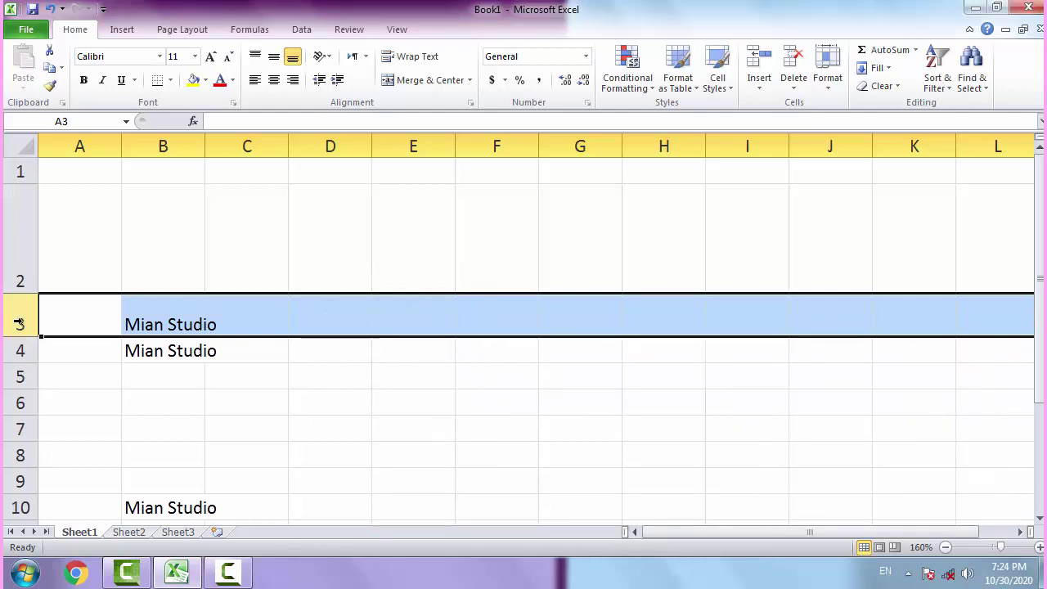
Select rows 3 through 13 and set their row height to 35
left_click(73, 381)
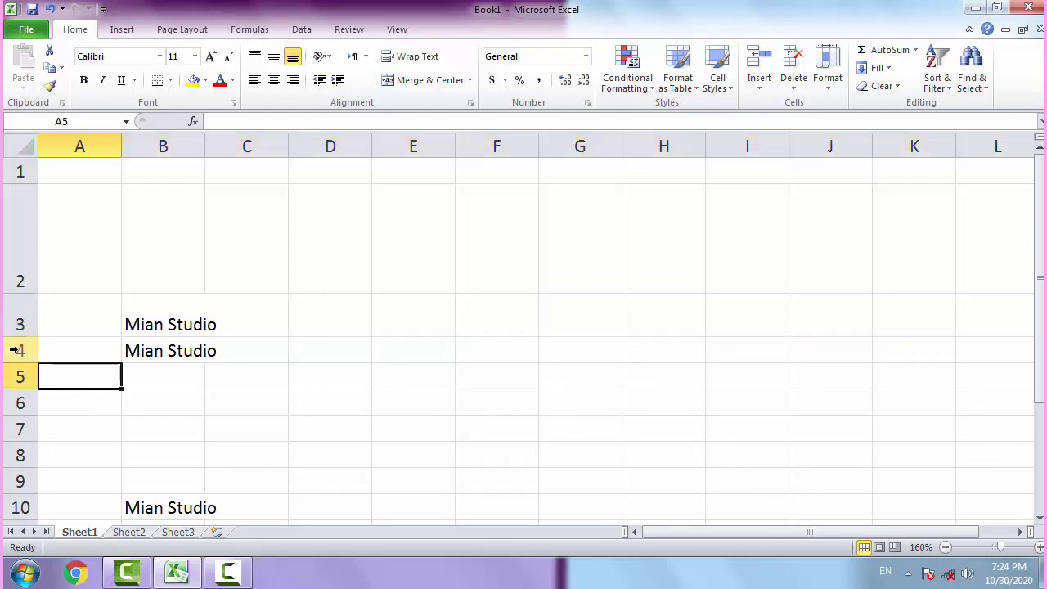
mouse_move(18, 325)
left_mouse_down()
mouse_move(12, 483)
mouse_move(19, 450)
left_mouse_up()
right_click(33, 427)
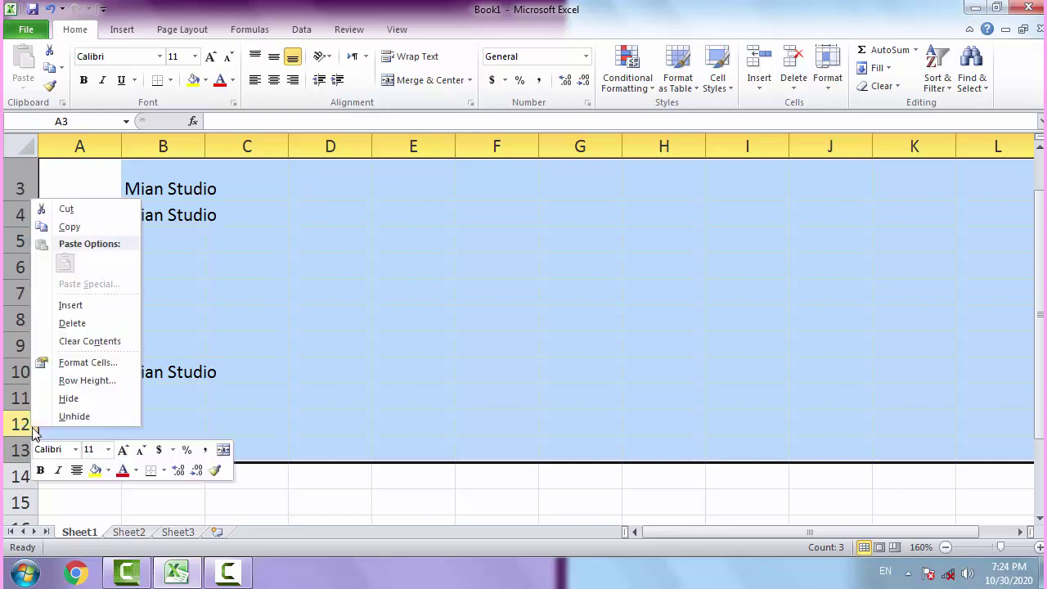
left_click(89, 381)
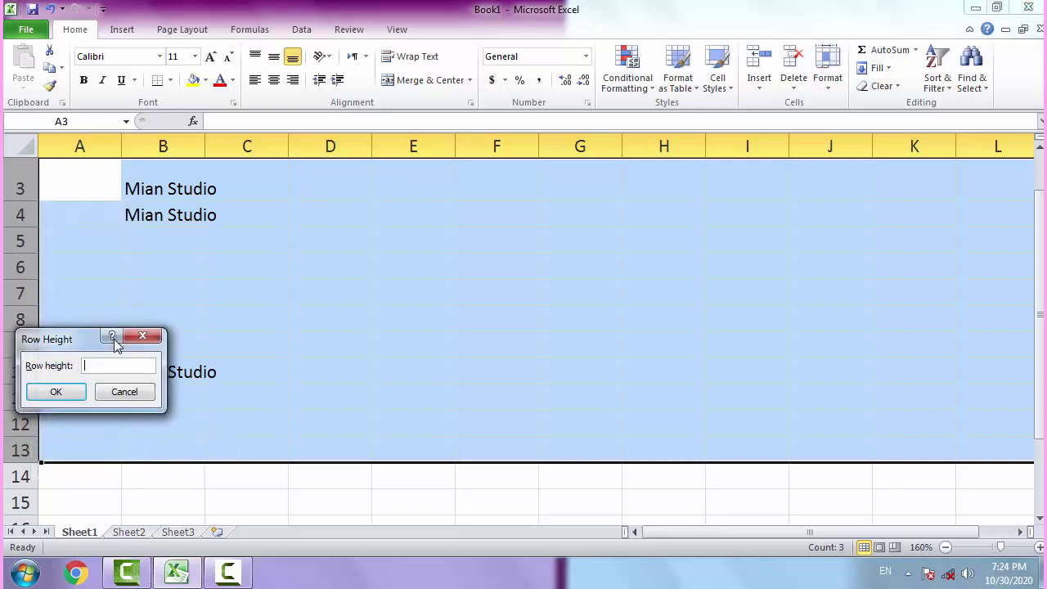
left_click_drag(66, 341, 379, 320)
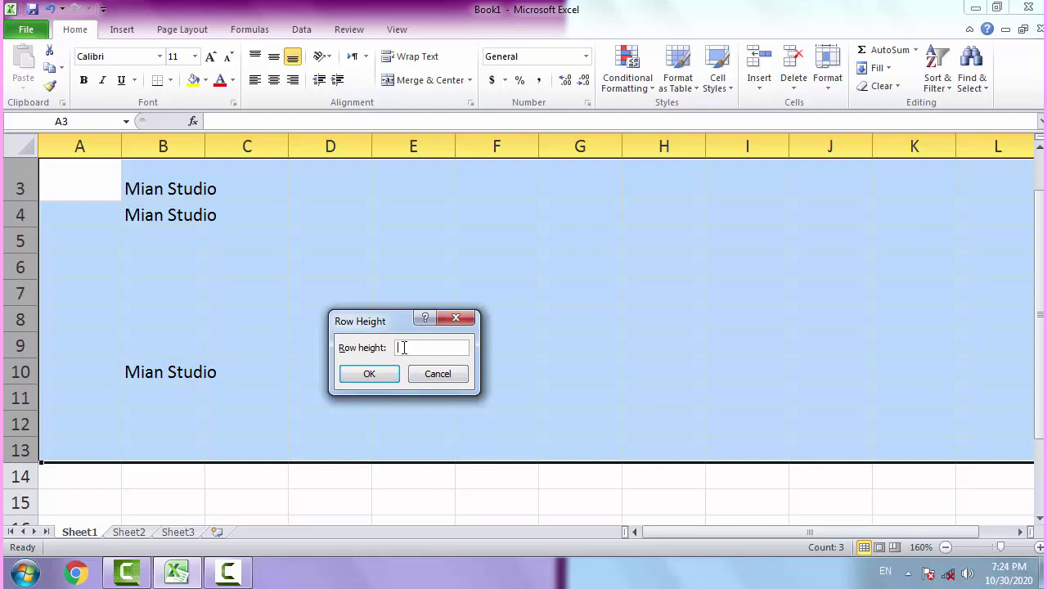
left_click(369, 376)
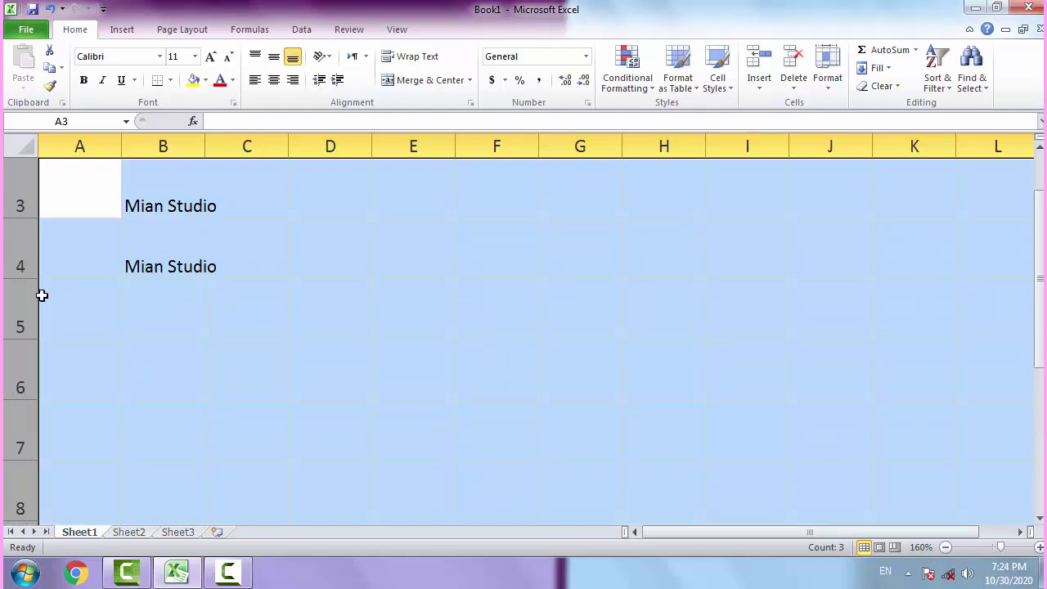
scroll(18, 401, "down", 1)
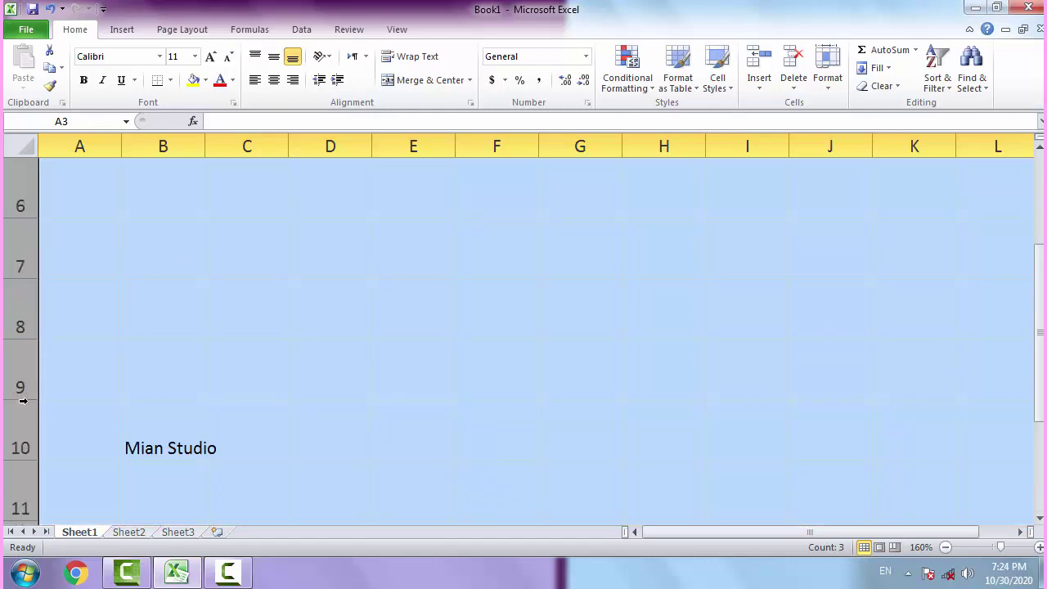
scroll(60, 319, "up", 2)
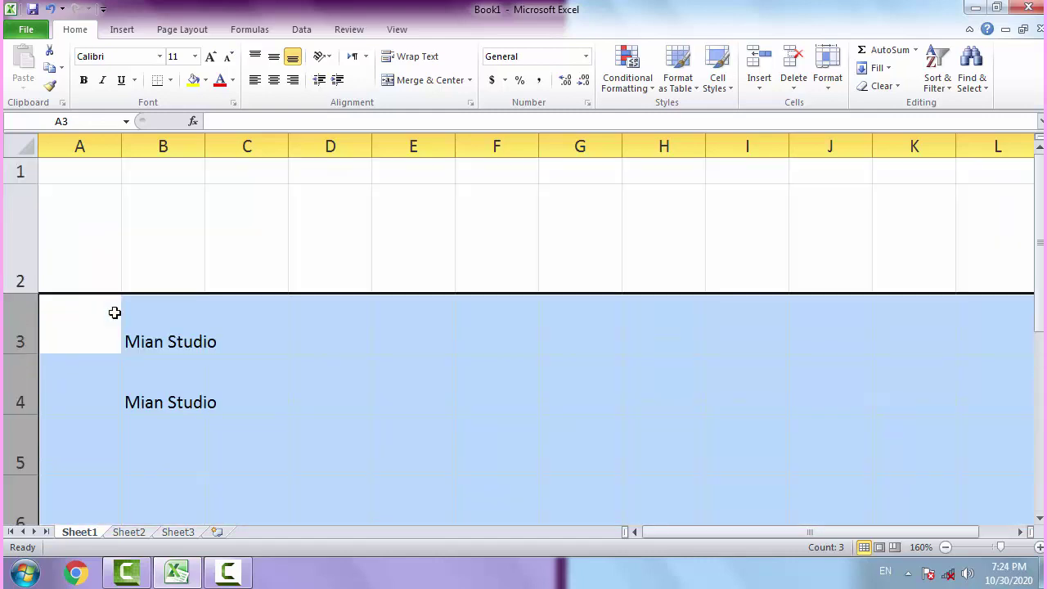
left_click(98, 334)
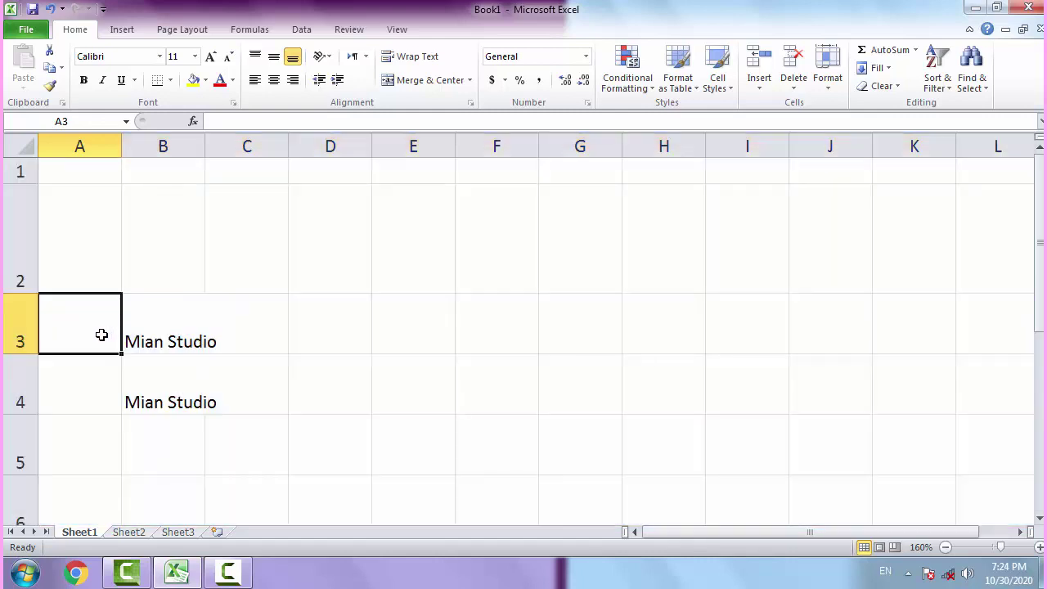
Hide rows 4 and 3 using each row header's Hide command
left_click(14, 374)
right_click(23, 382)
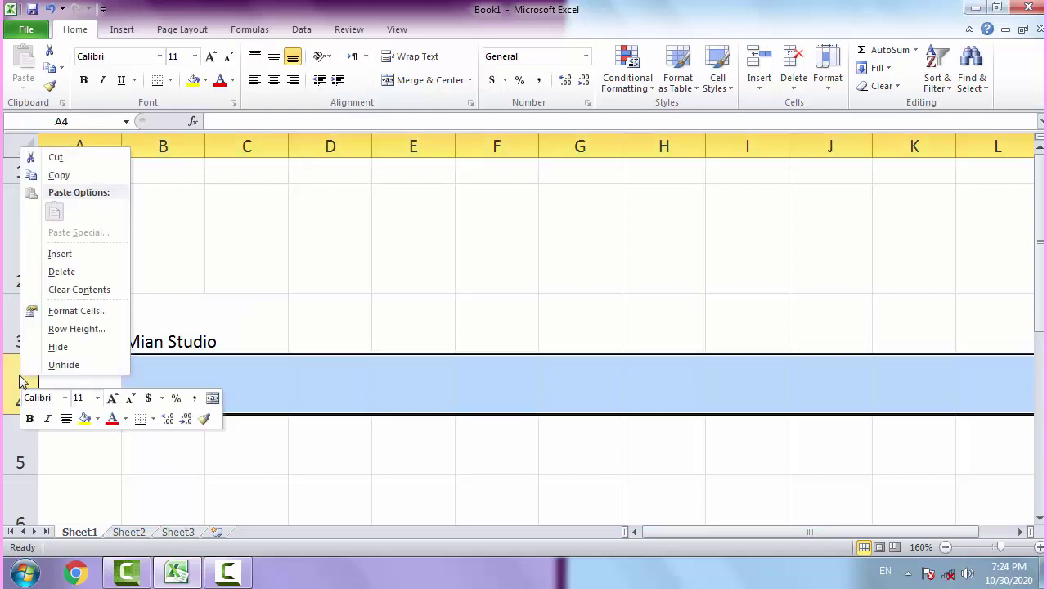
left_click(68, 349)
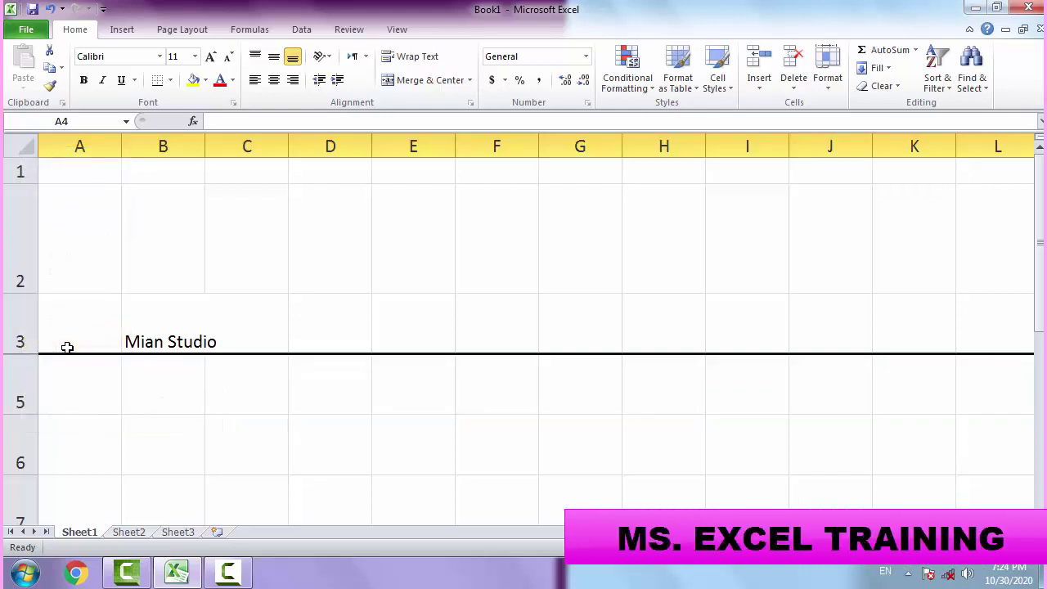
right_click(19, 327)
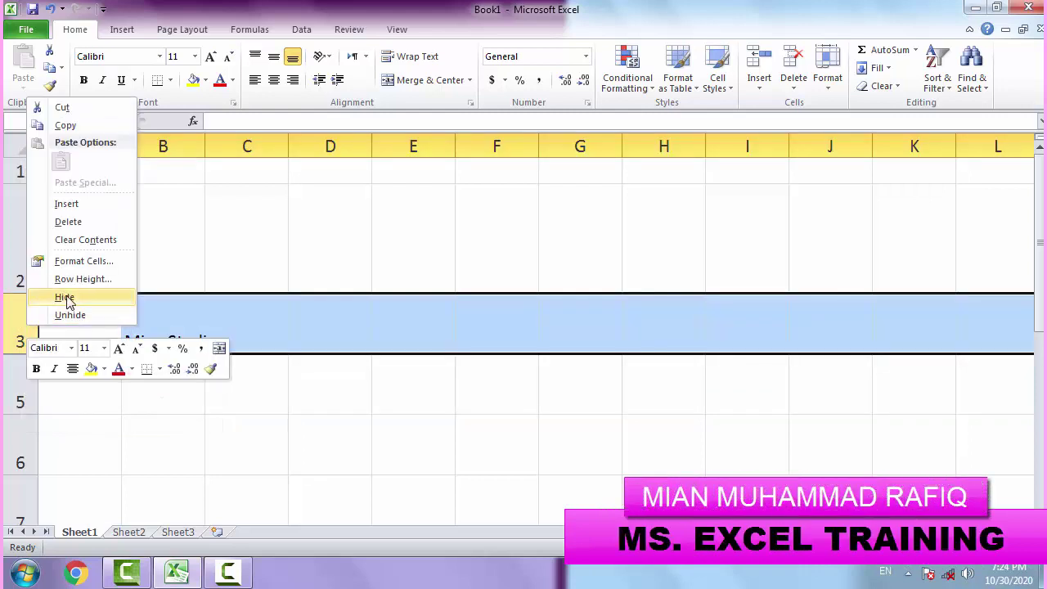
left_click(68, 300)
Hide row 10, then scroll to confirm no Mian Studio entries remain visible
scroll(30, 363, "down", 1)
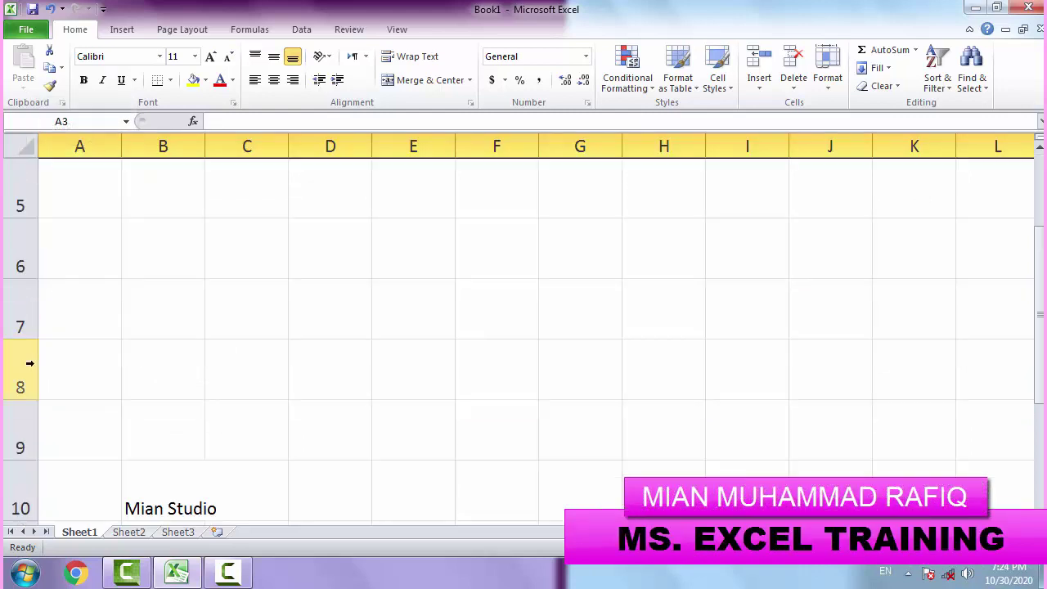
right_click(23, 483)
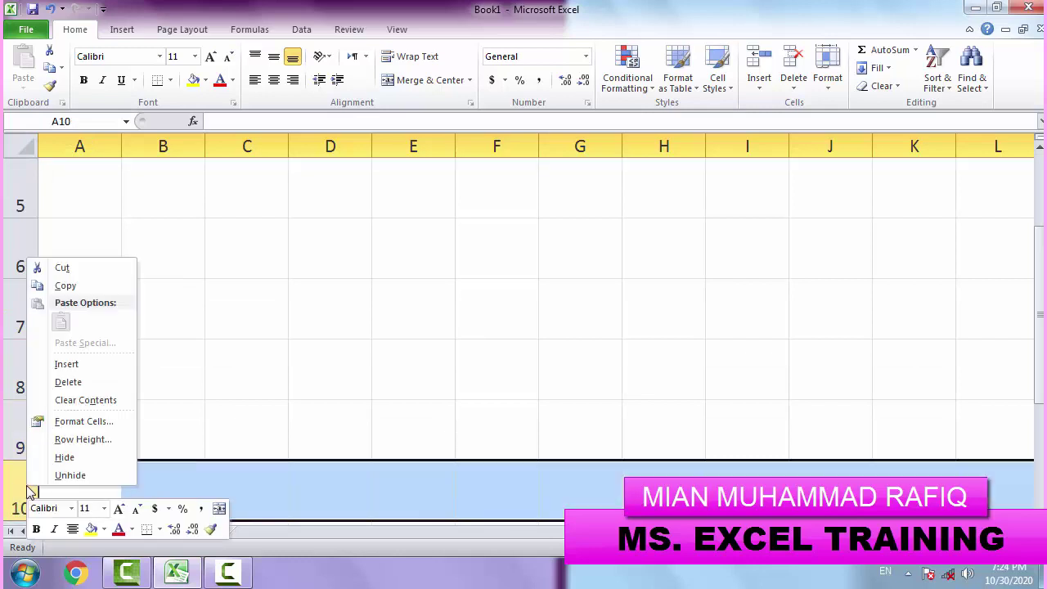
left_click(66, 457)
scroll(122, 317, "down", 1, "ctrl")
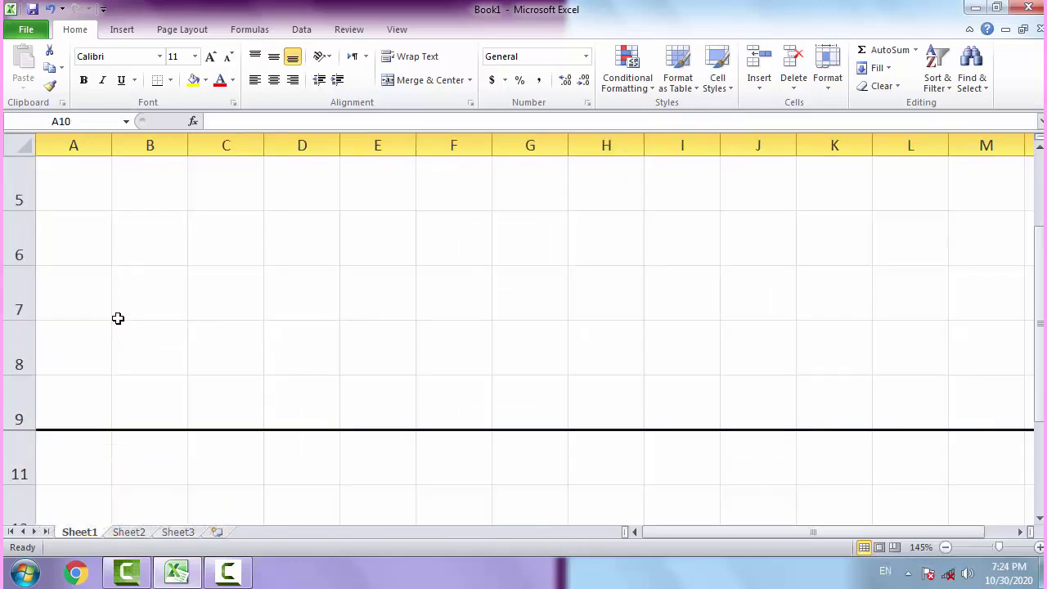
scroll(115, 315, "up", 1)
scroll(116, 314, "down", 1, "ctrl")
scroll(113, 319, "down", 1)
scroll(110, 325, "up", 2, "ctrl")
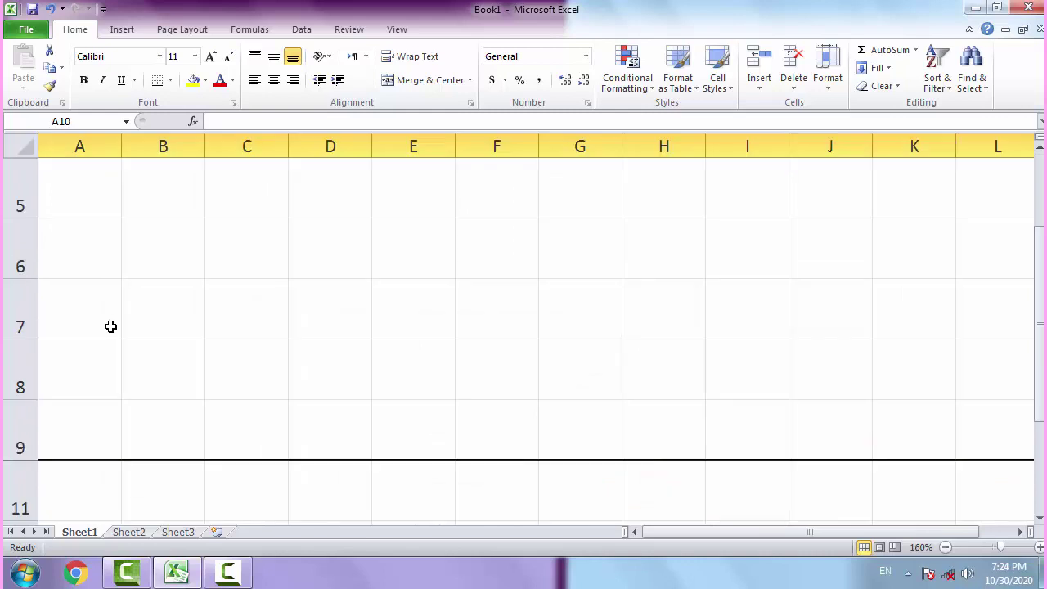
scroll(110, 324, "down", 1, "ctrl")
scroll(110, 326, "up", 1)
scroll(110, 322, "down", 2, "ctrl")
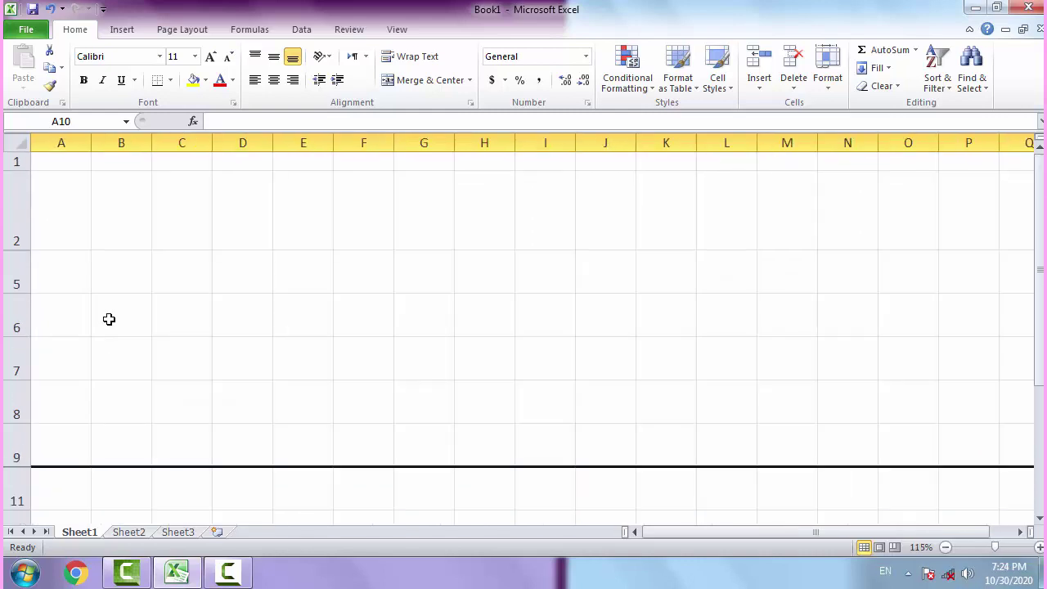
scroll(107, 318, "down", 2, "ctrl")
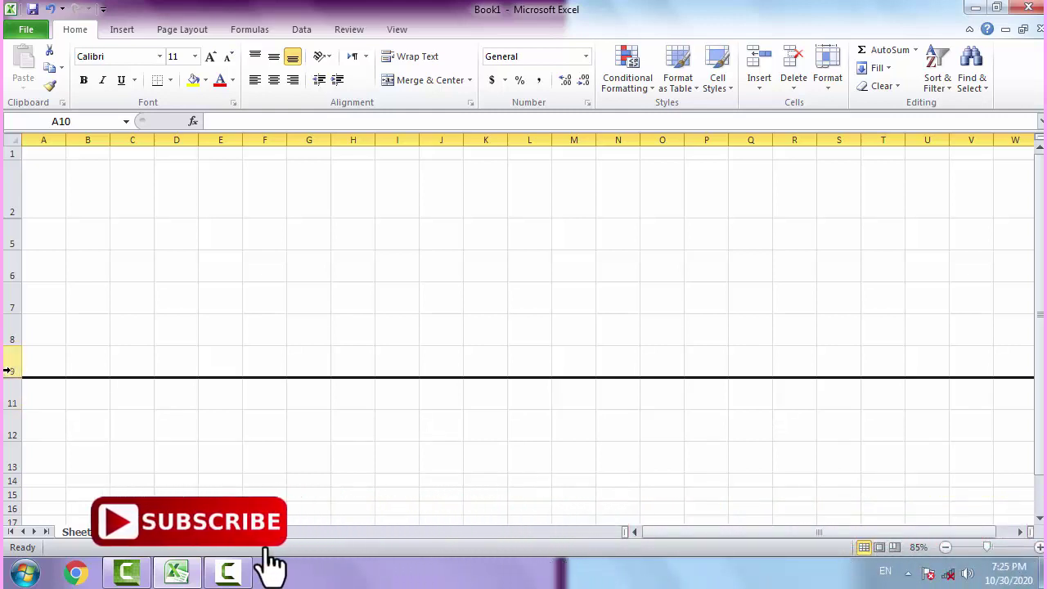
Select row headers 9 through 11 across the hidden row 10
left_click(6, 372)
left_click_drag(7, 372, 7, 398)
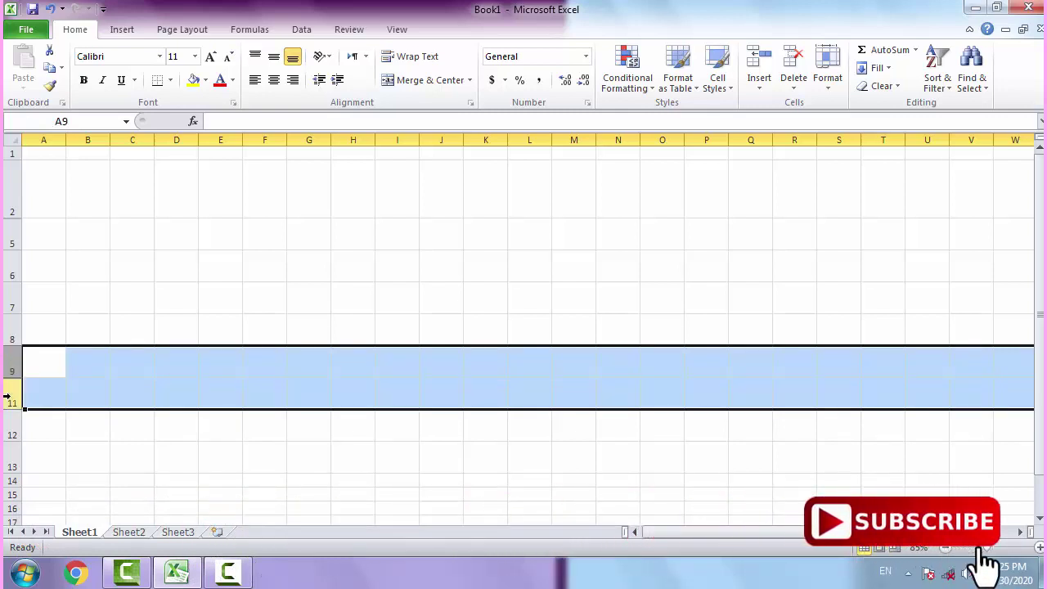
Unhide row 10 from the rows 9–11 selection, then right-click the row 5 header
right_click(14, 370)
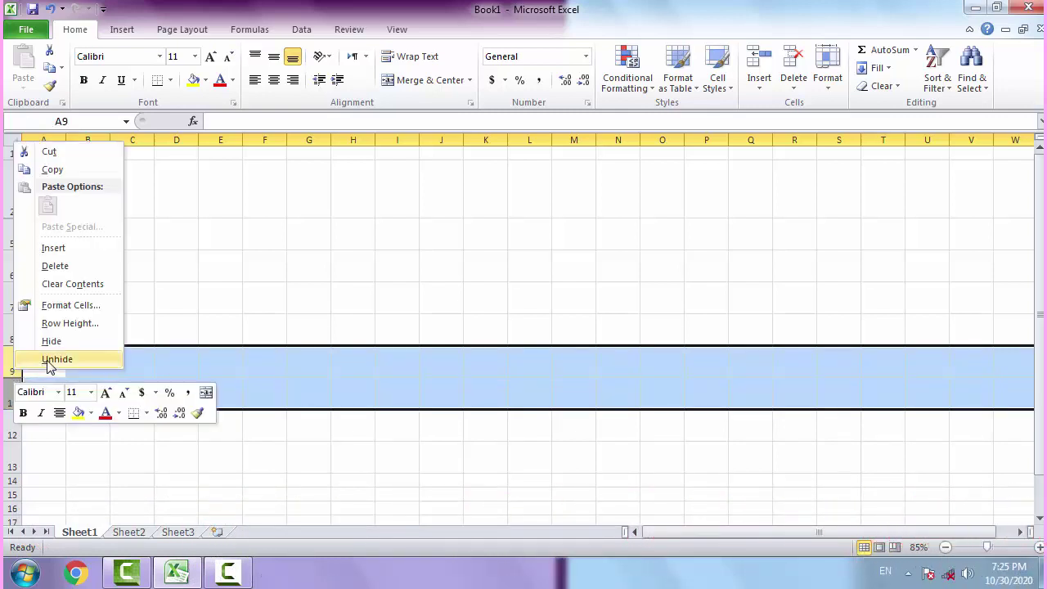
left_click(49, 360)
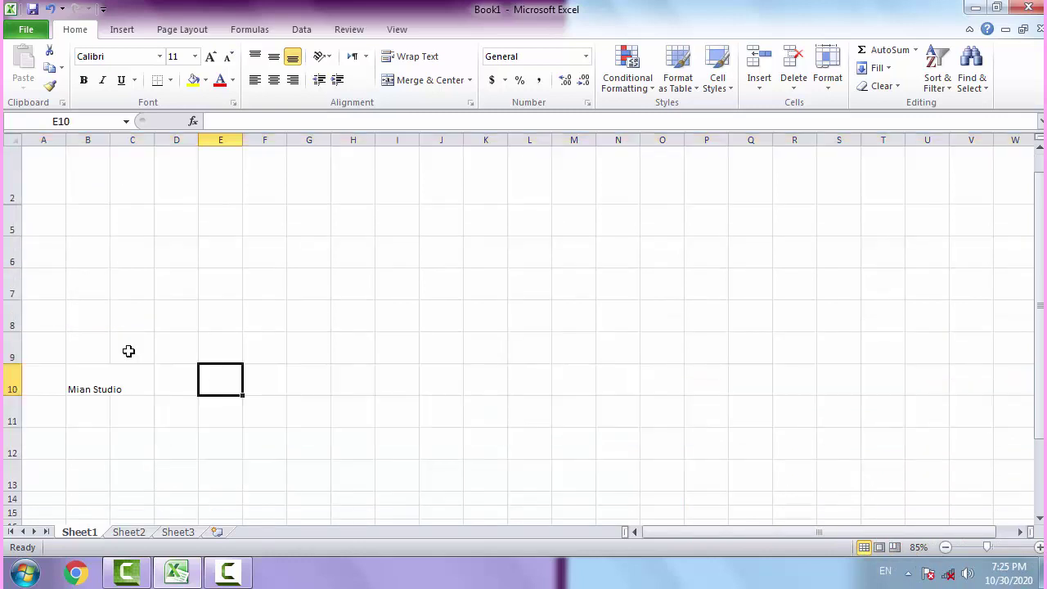
right_click(5, 222)
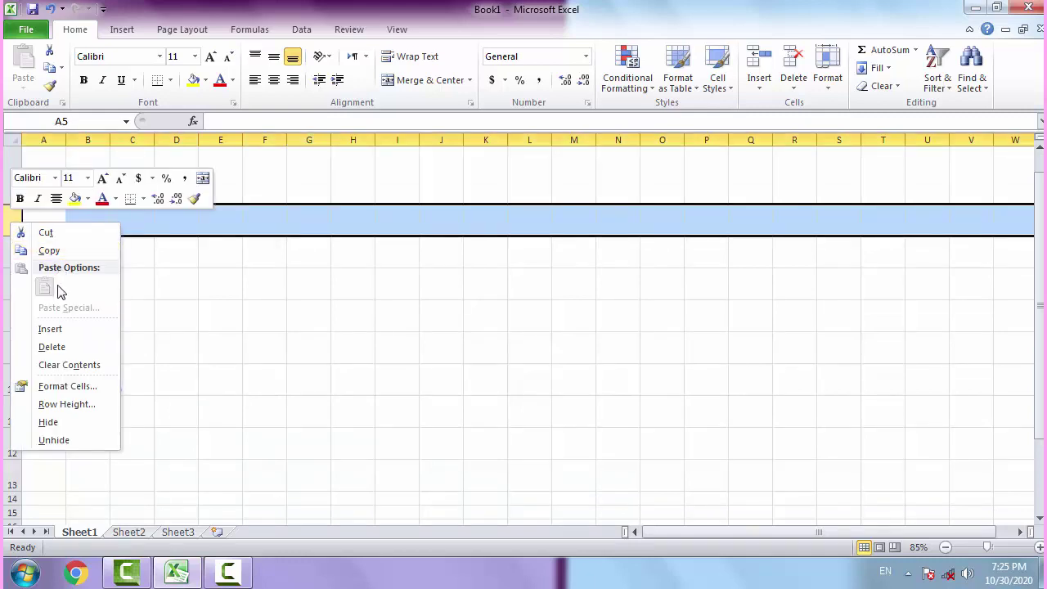